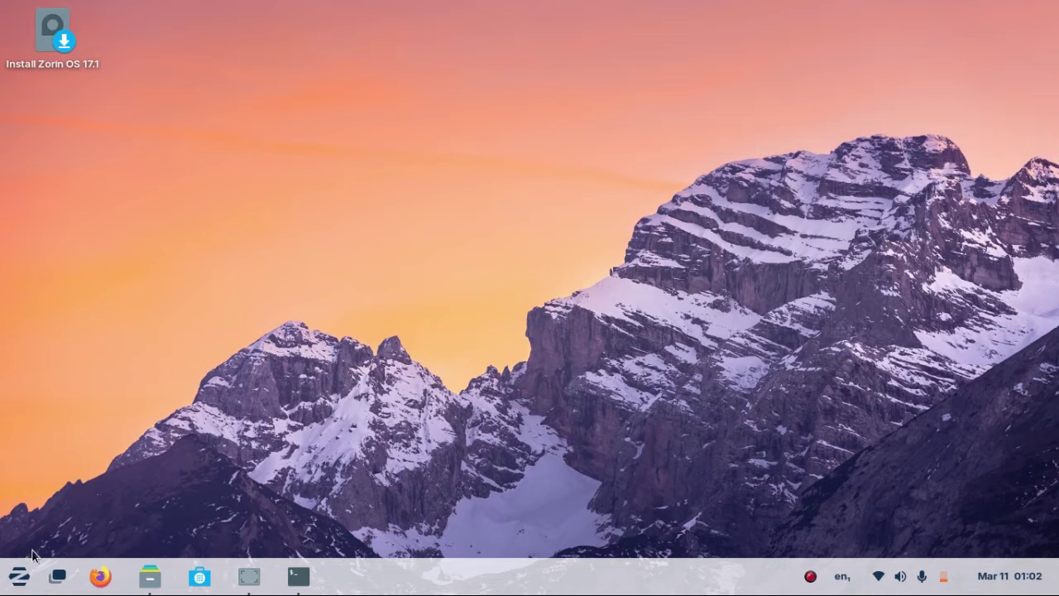
Open the Zorin start menu from the left end of the taskbar.
left_click(28, 579)
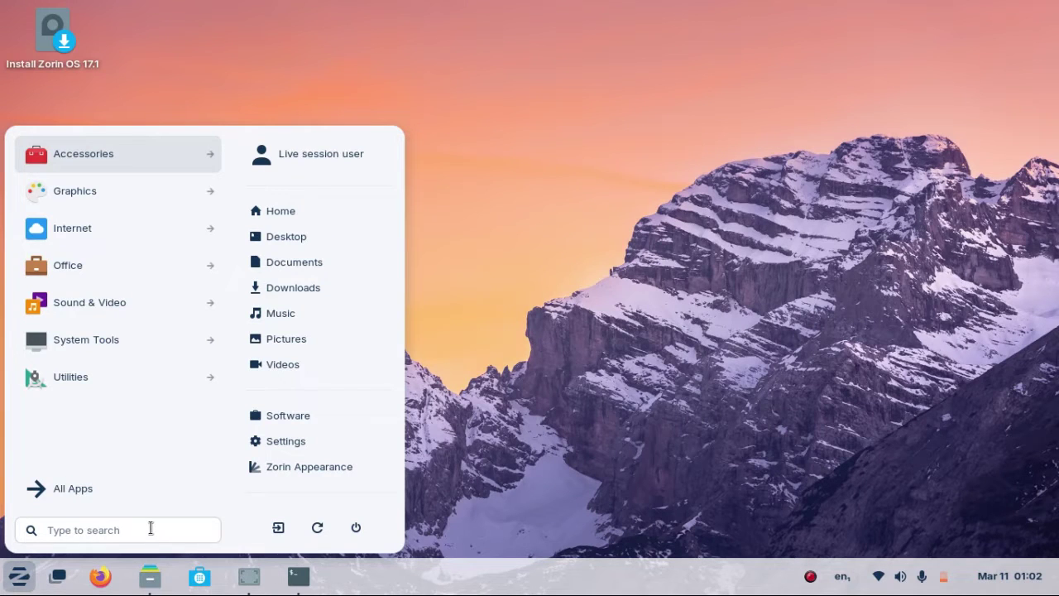
Reopen the application menu and toggle between All Apps and the category view.
left_click(625, 410)
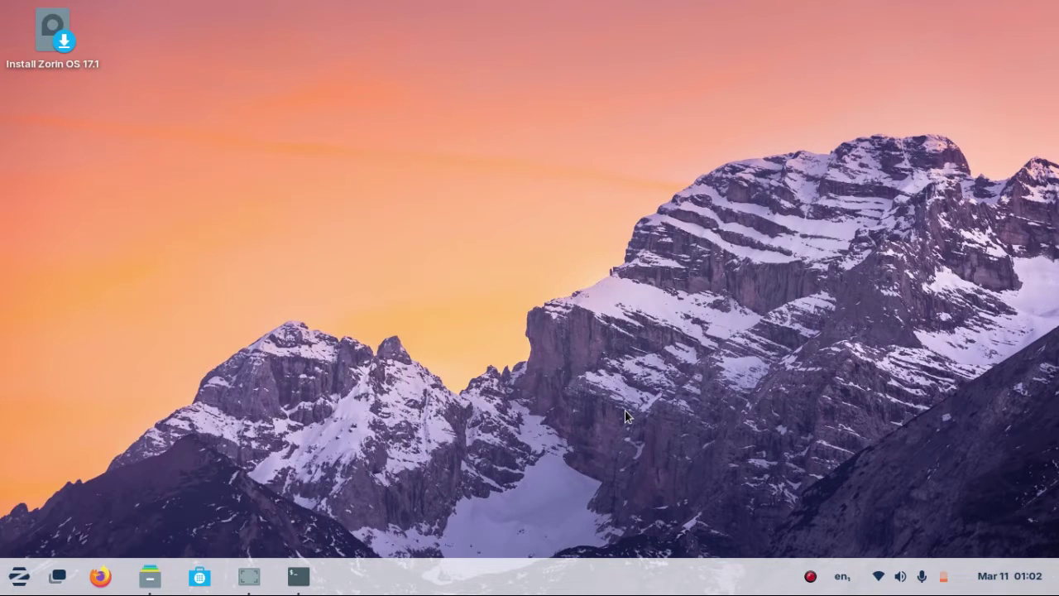
left_click(21, 574)
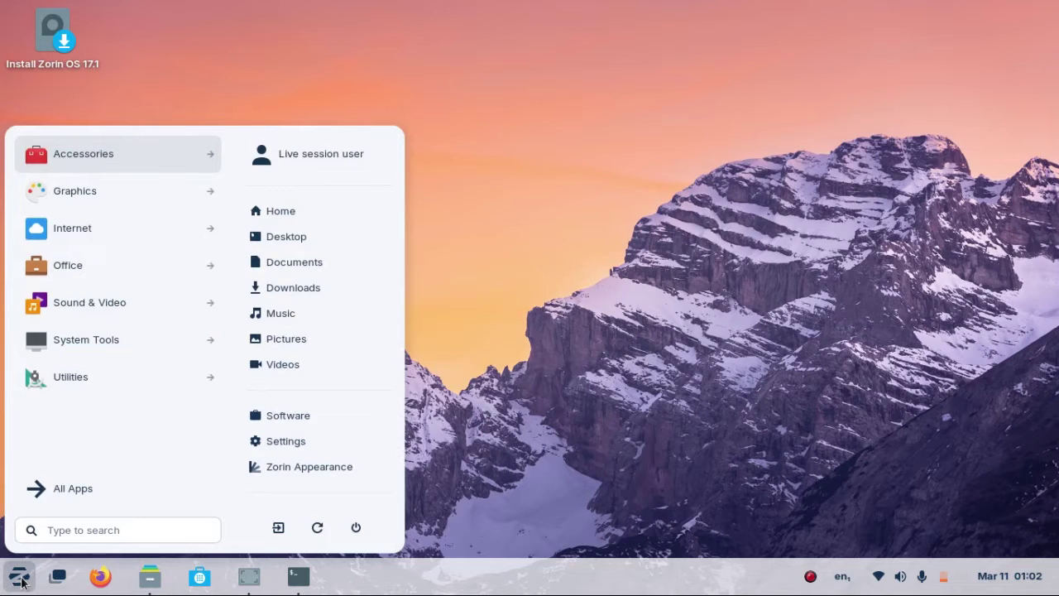
left_click(93, 489)
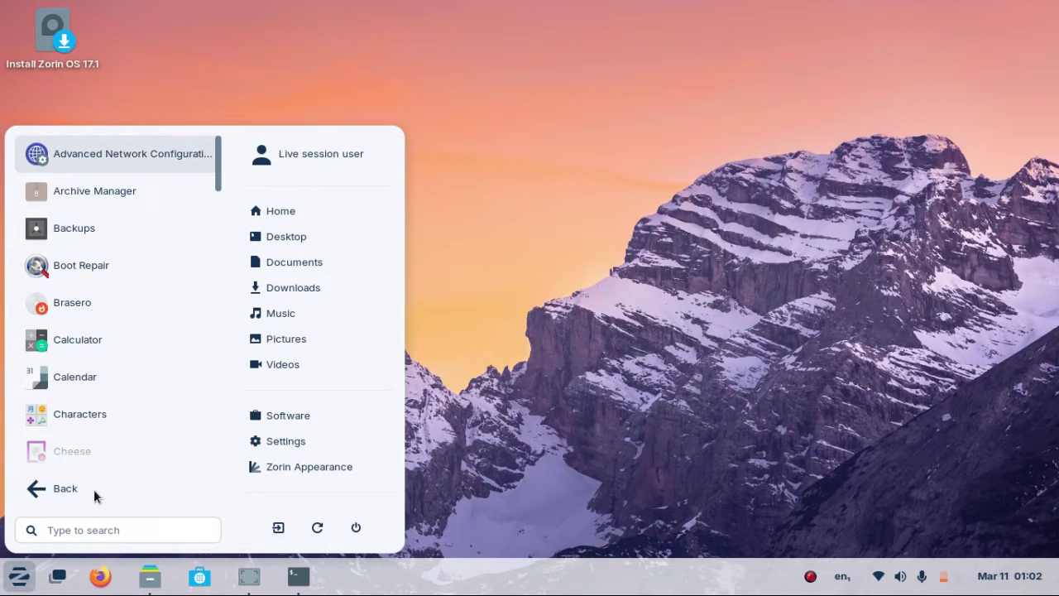
left_click(93, 489)
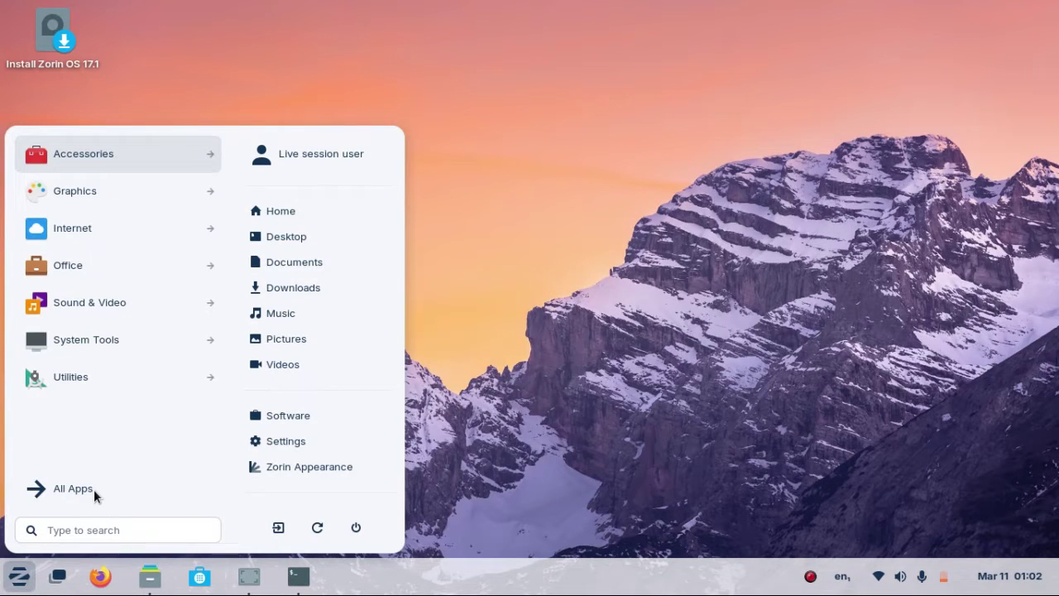
left_click(93, 489)
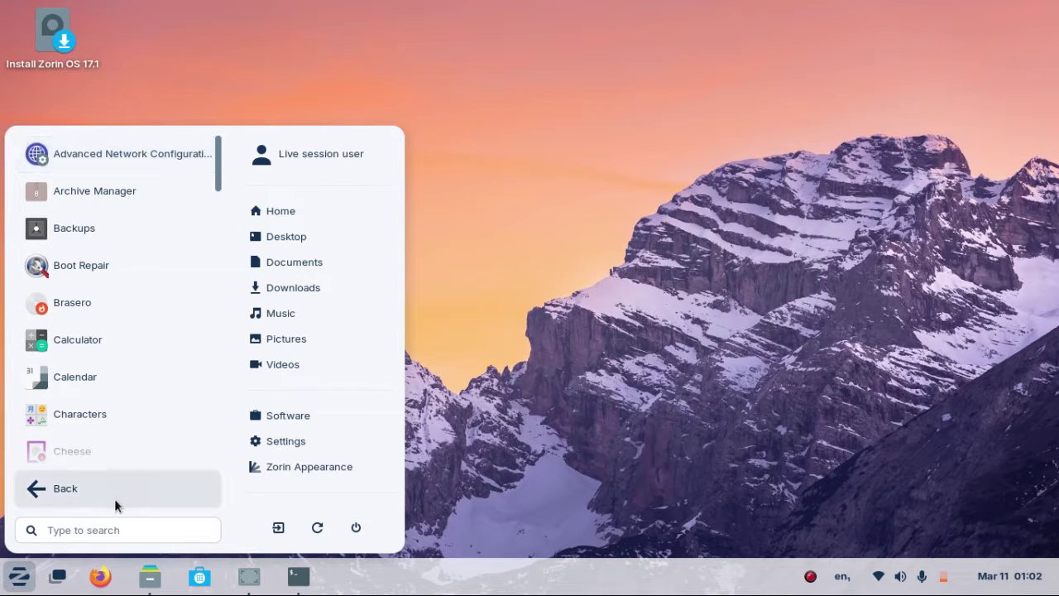
left_click(108, 497)
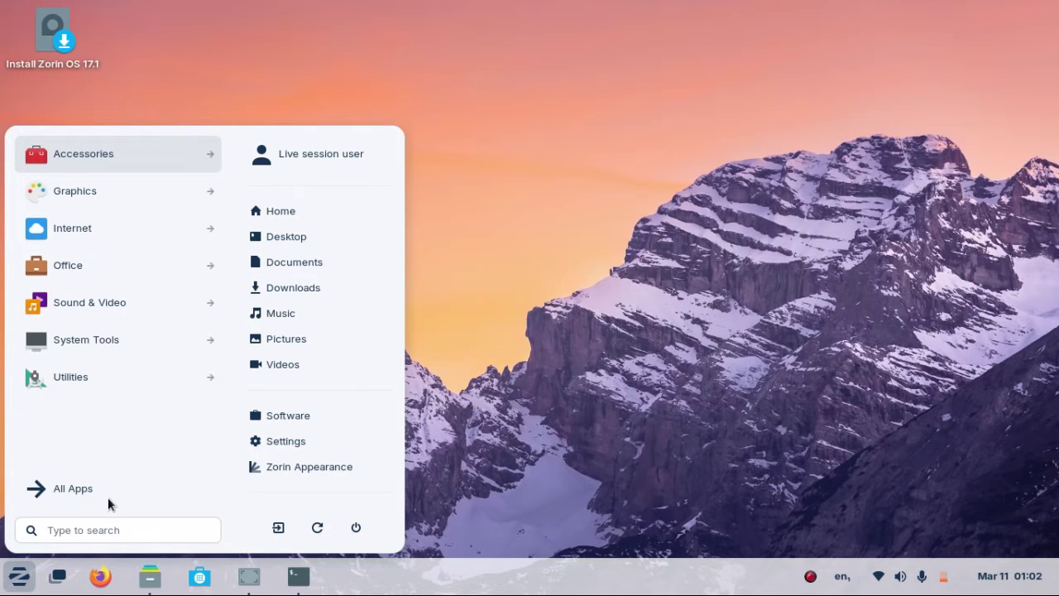
left_click(108, 498)
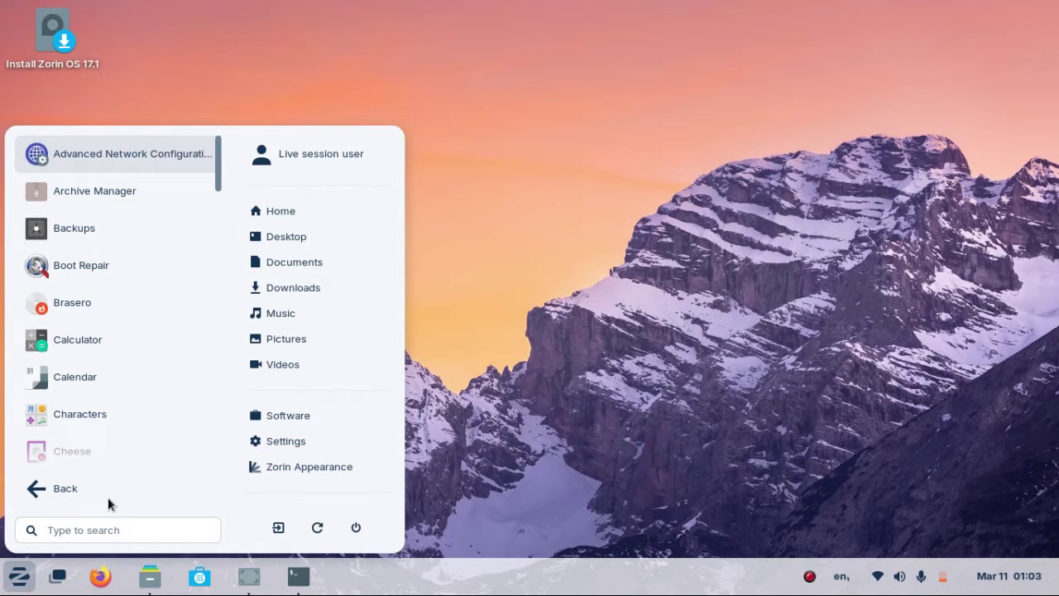
Scroll through the full app list, go back to the categories and dismiss the menu.
scroll(144, 437, "down", 5)
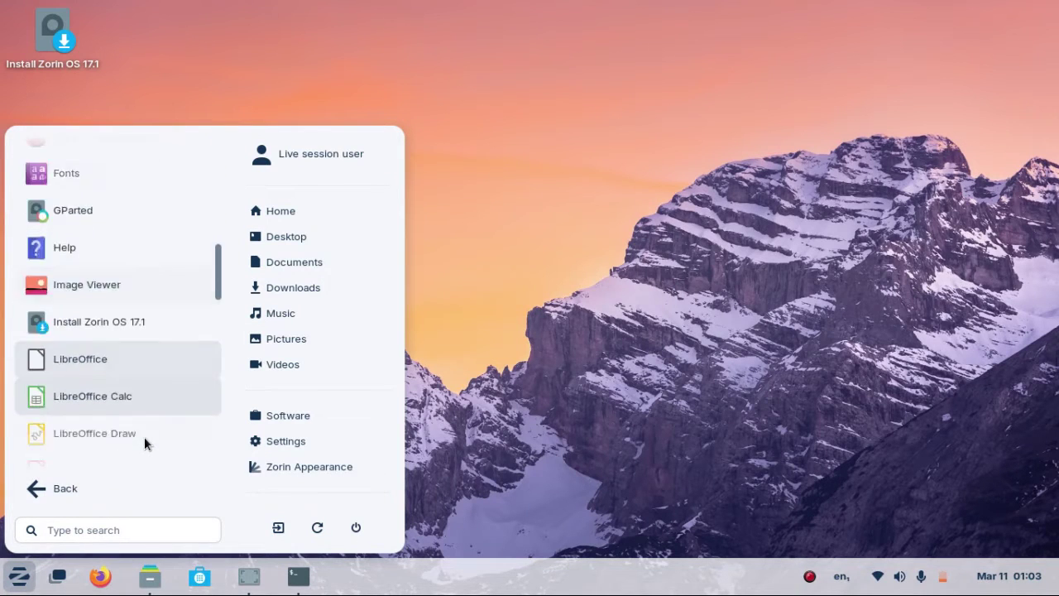
scroll(145, 443, "down", 8)
scroll(145, 442, "up", 3)
scroll(144, 439, "up", 8)
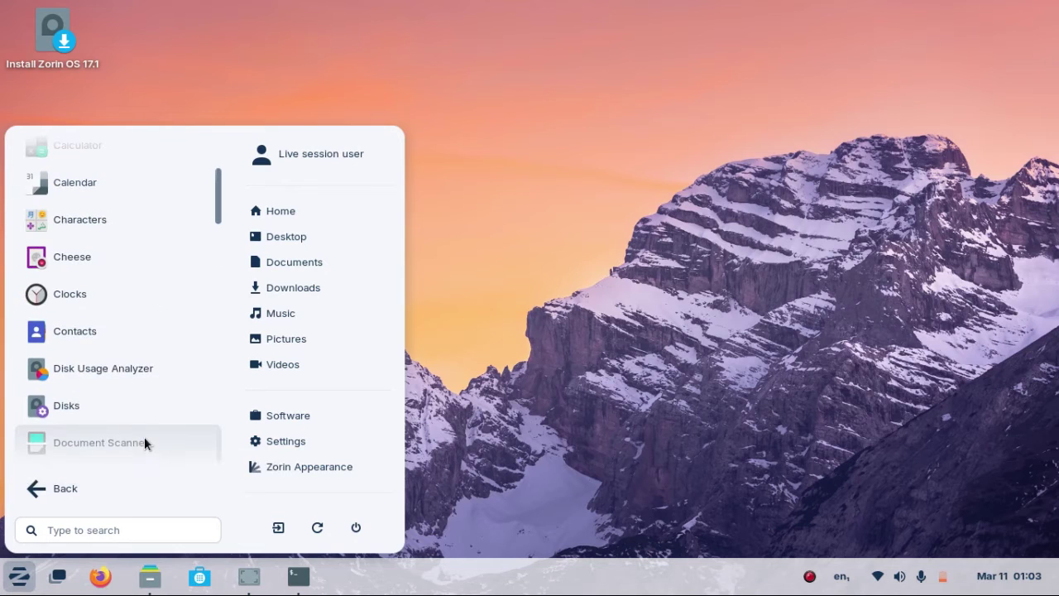
scroll(144, 443, "down", 8)
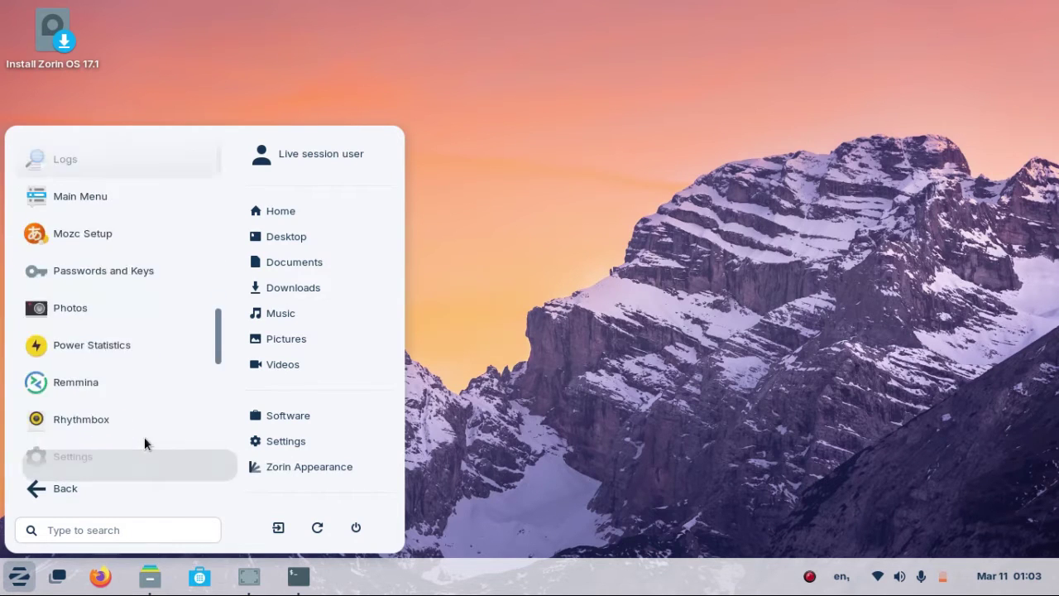
scroll(144, 441, "up", 8)
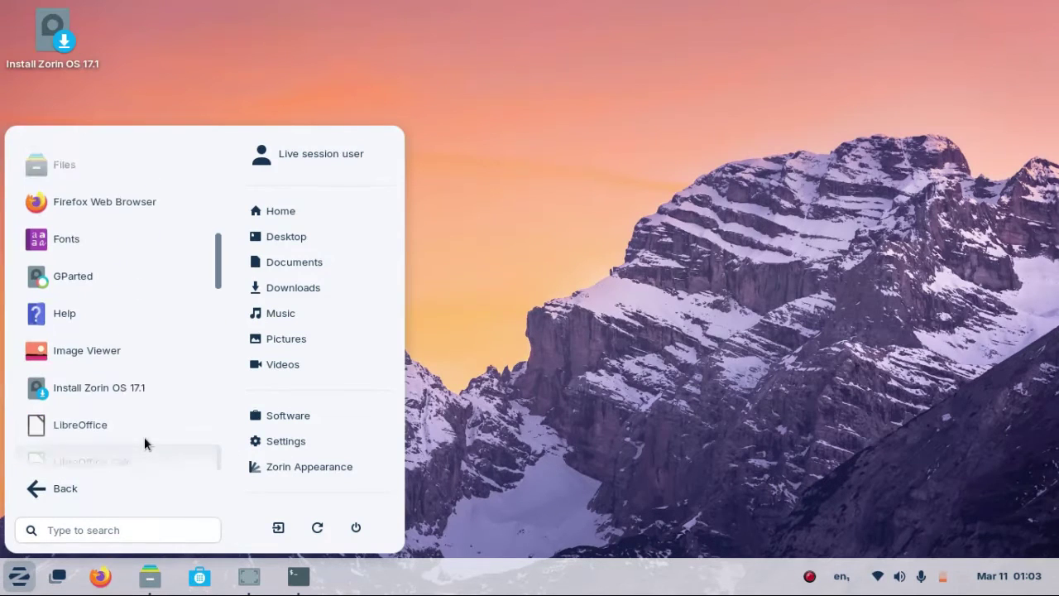
left_click(80, 488)
left_click(593, 200)
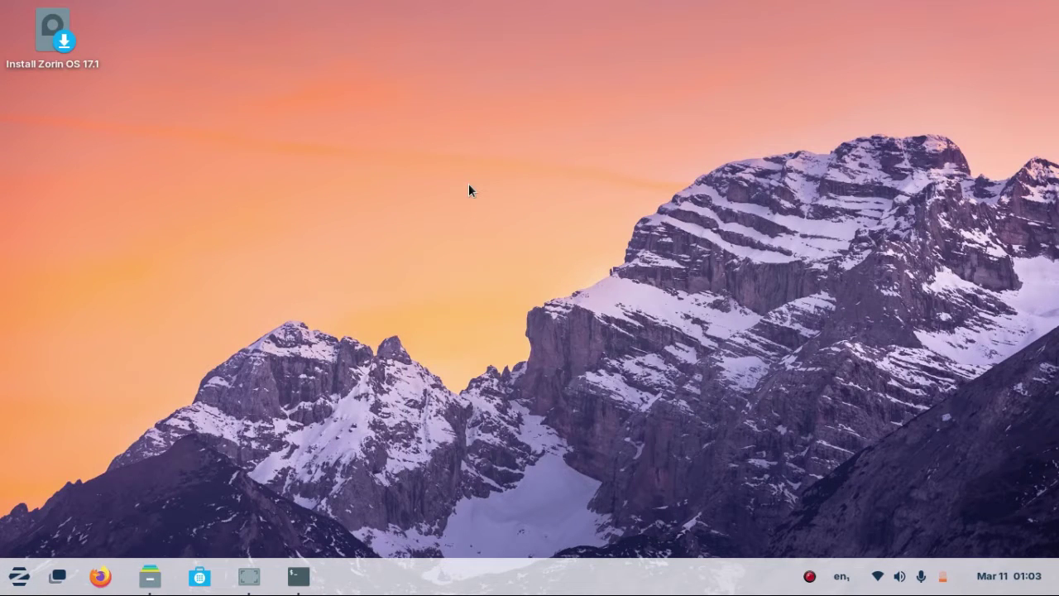
Set the wallpaper to the desert dunes beside the turquoise ocean, then close Settings.
right_click(444, 169)
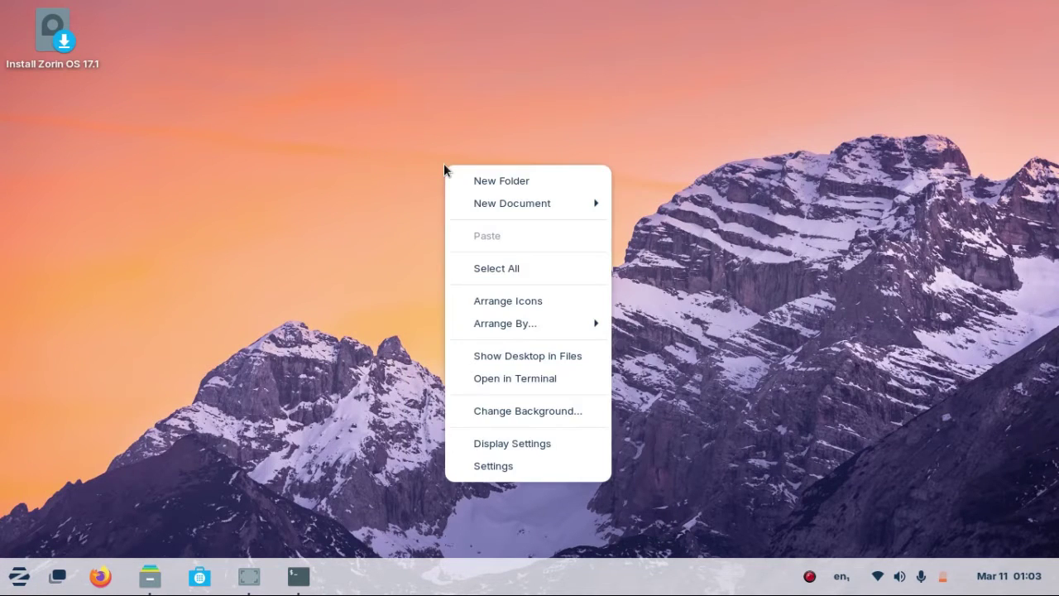
left_click(533, 409)
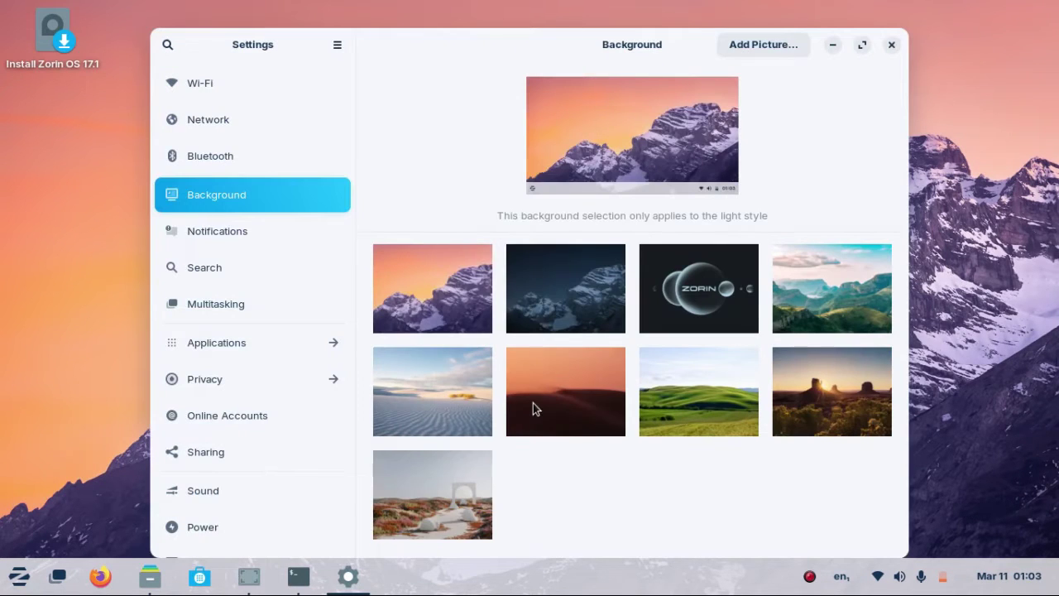
scroll(695, 386, "down", 2)
scroll(694, 386, "up", 2)
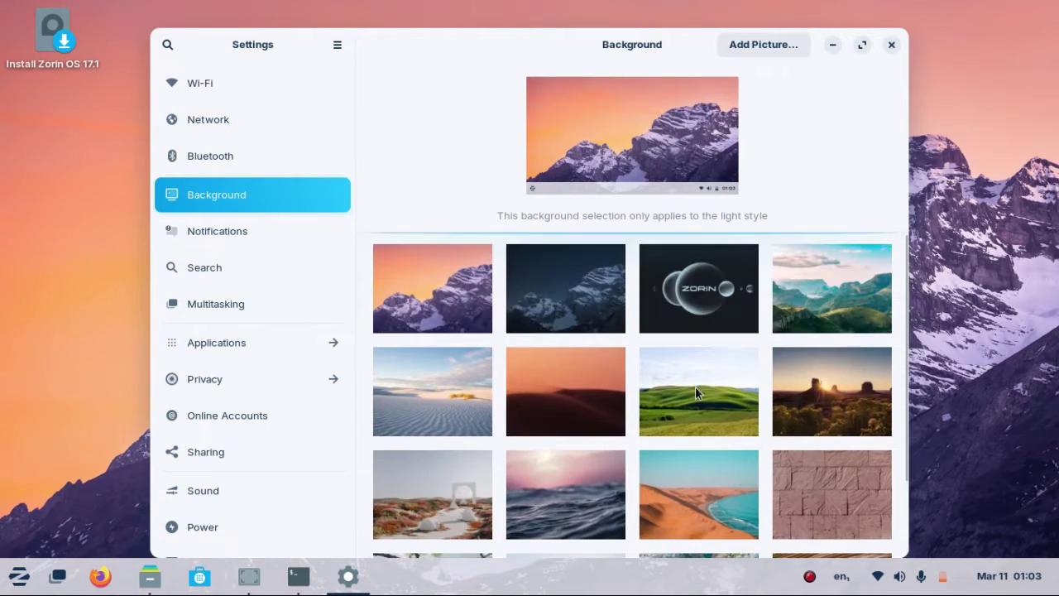
scroll(695, 387, "down", 2)
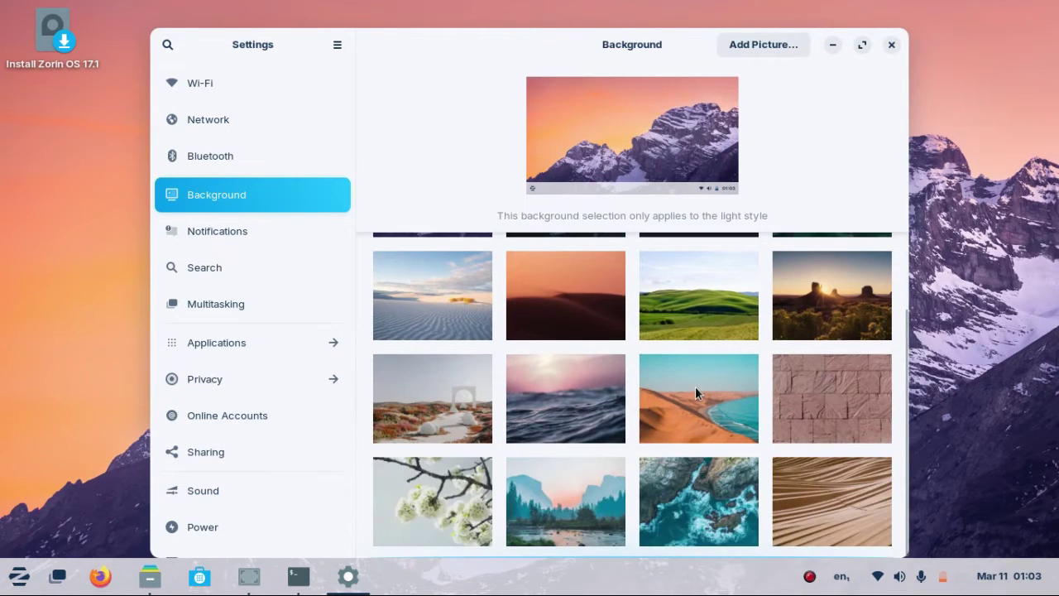
left_click(716, 414)
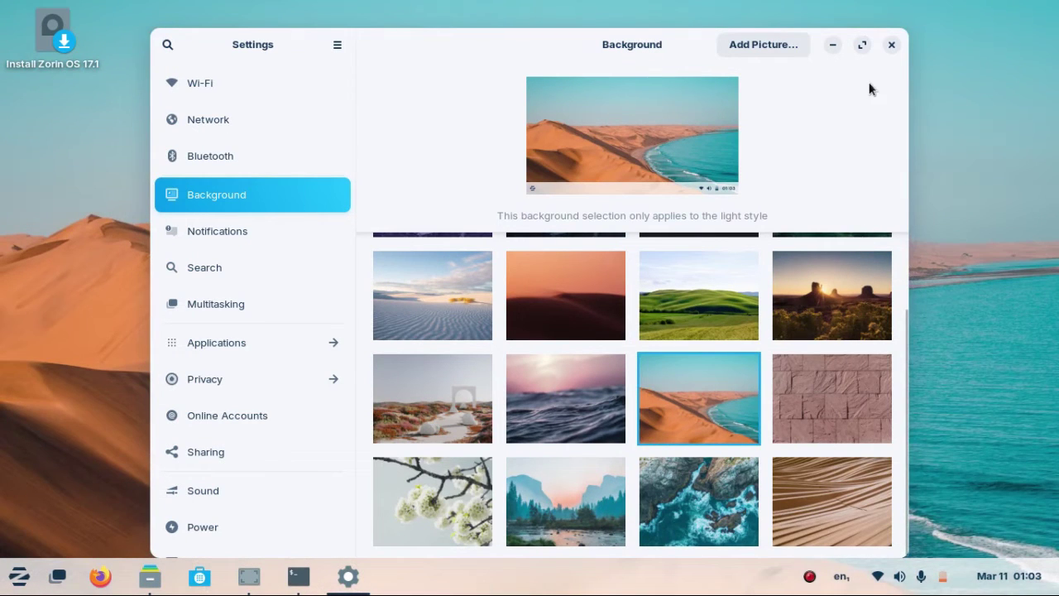
left_click(891, 45)
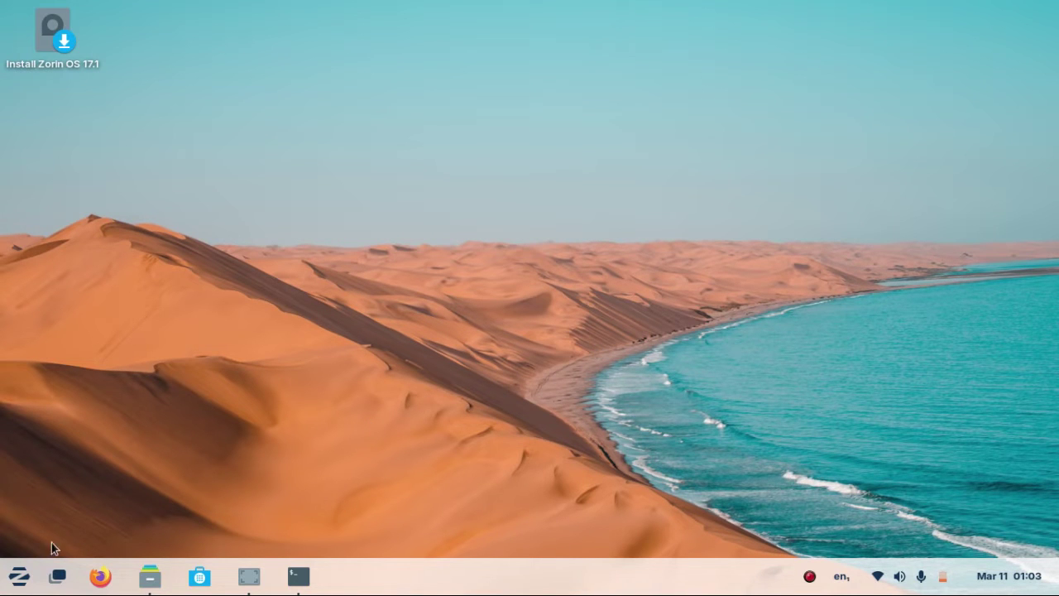
Open and minimize the file manager at Videos, then launch Zorin Appearance from the taskbar menu.
left_click(151, 579)
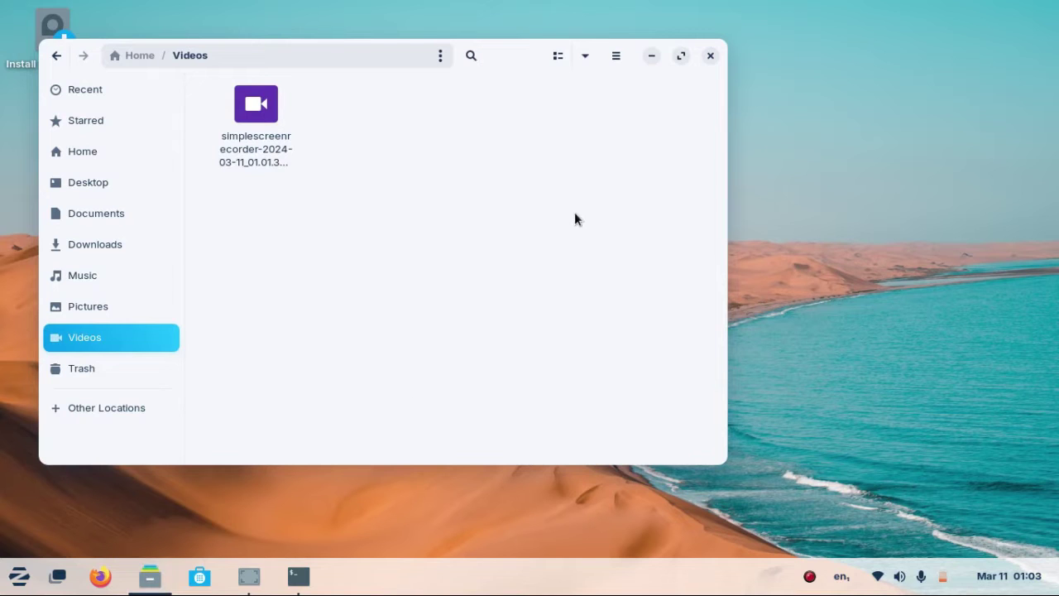
left_click(652, 57)
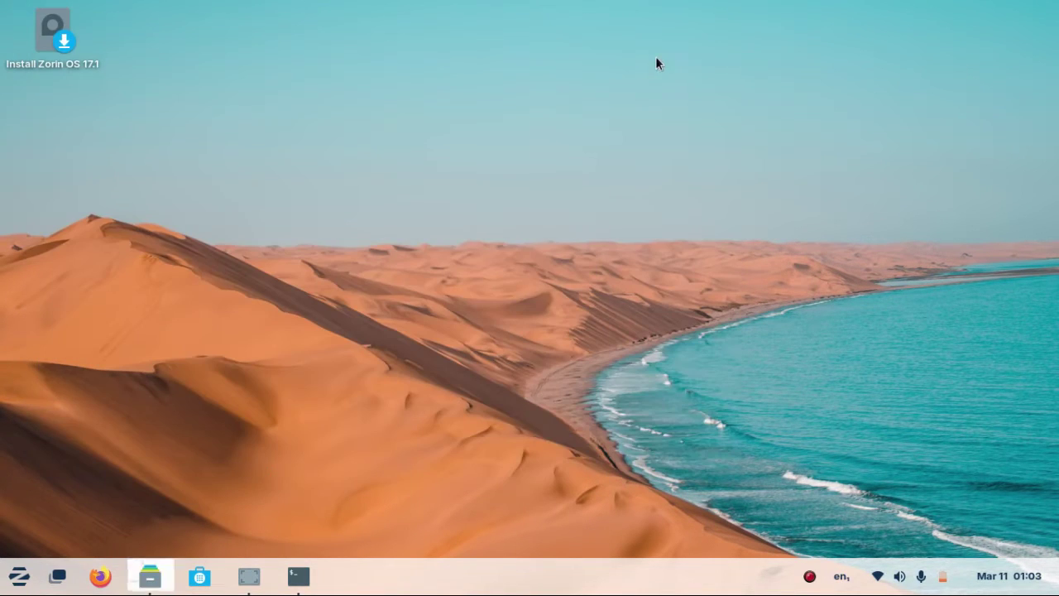
right_click(672, 578)
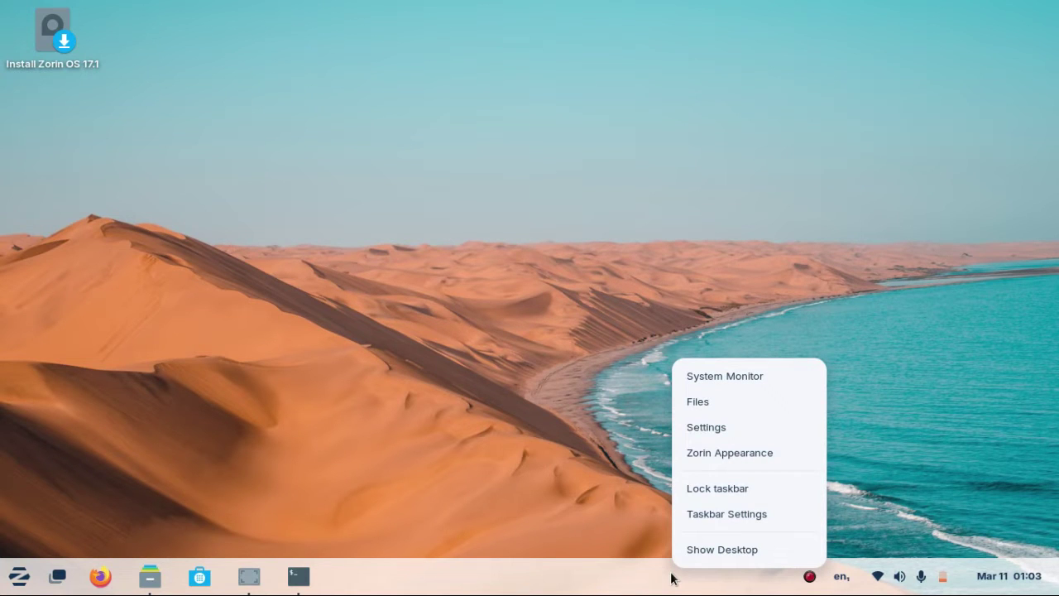
left_click(751, 456)
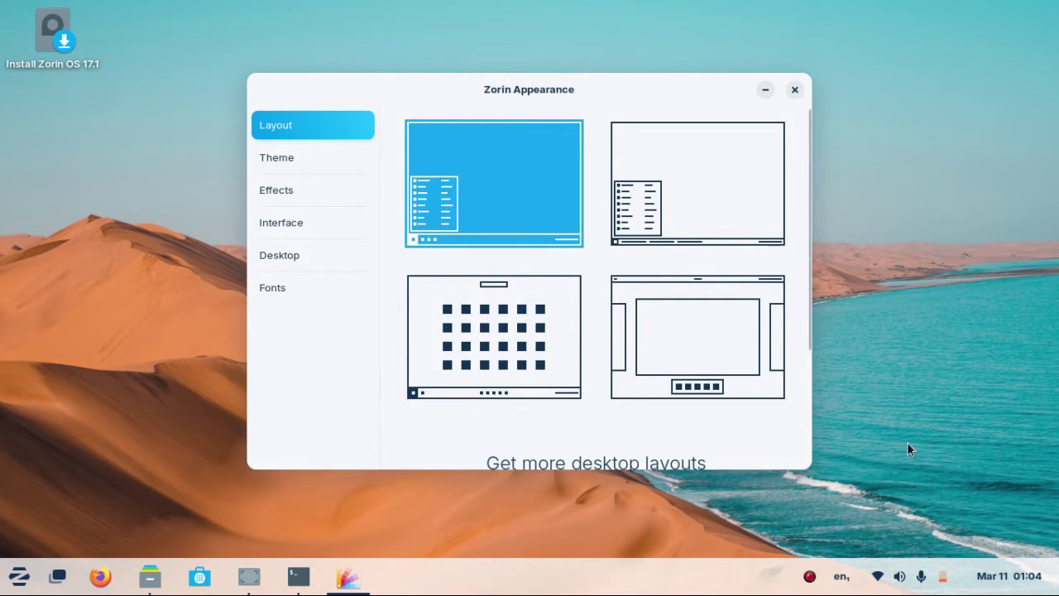
Scroll the Layout page down to the 'Get more desktop layouts' section.
scroll(747, 390, "down", 3)
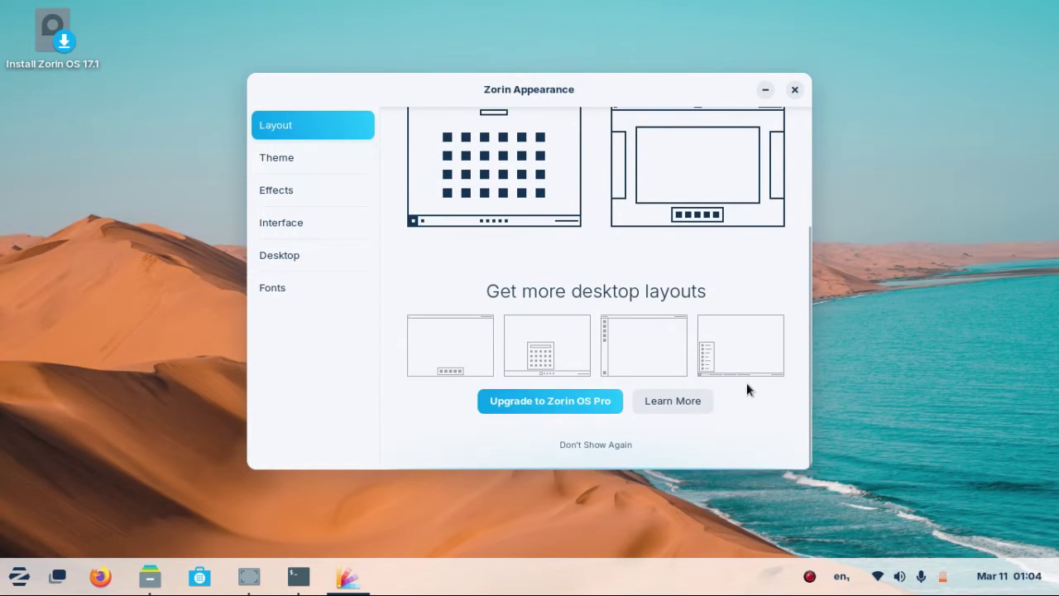
scroll(747, 390, "up", 3)
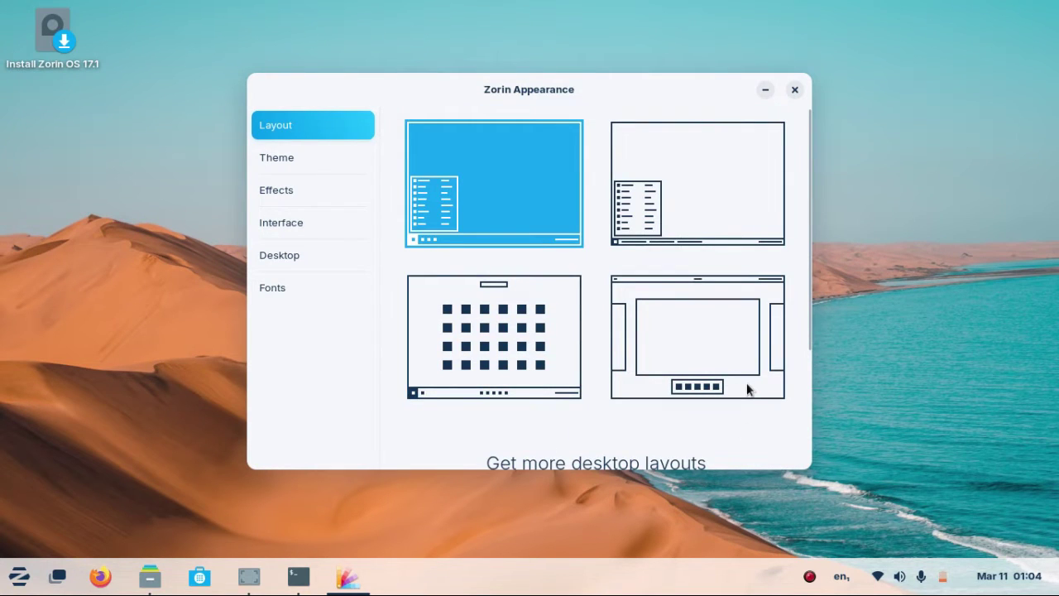
scroll(747, 390, "down", 3)
scroll(747, 390, "up", 3)
scroll(562, 241, "down", 1)
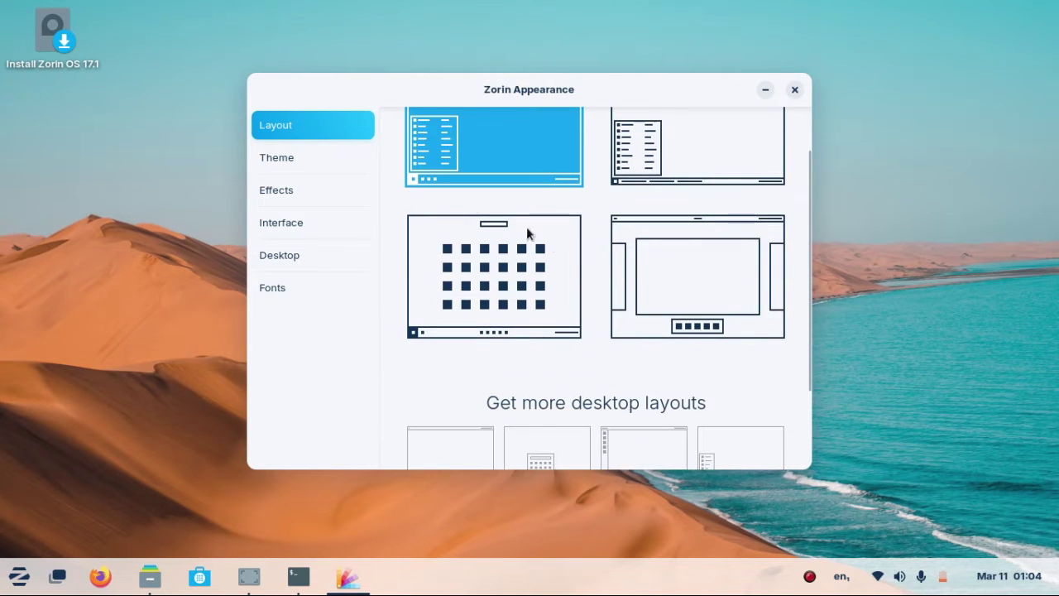
View the Theme and Effects pages, then open and leave the Activities overview.
left_click(321, 159)
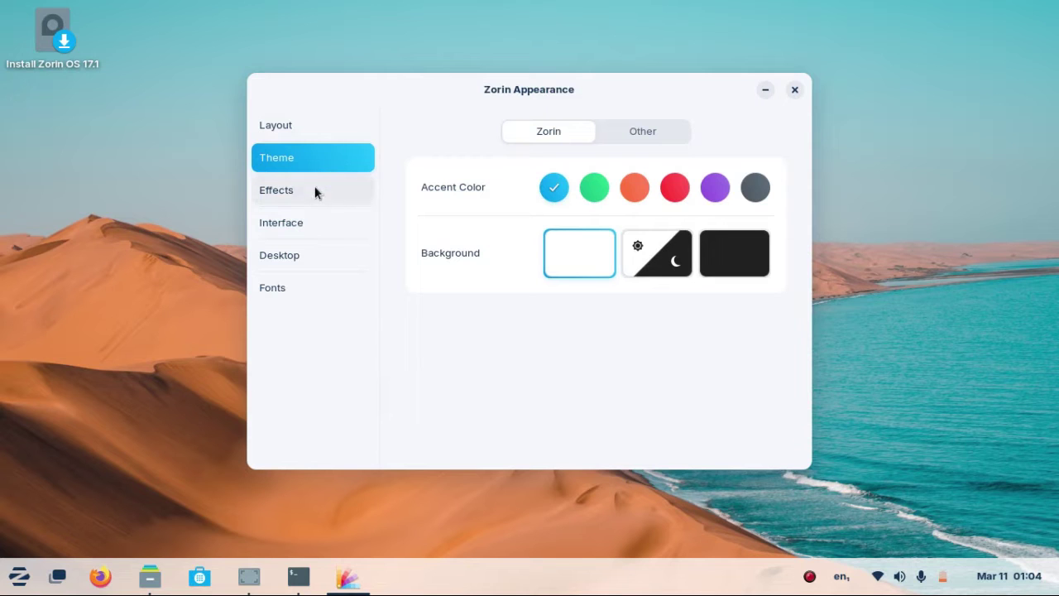
left_click(315, 188)
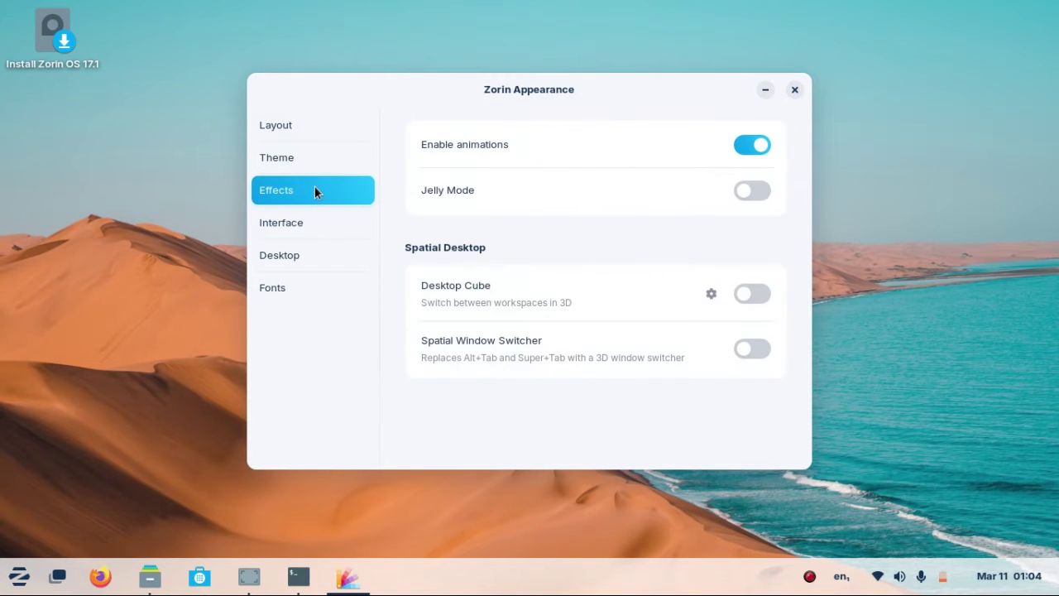
key("super")
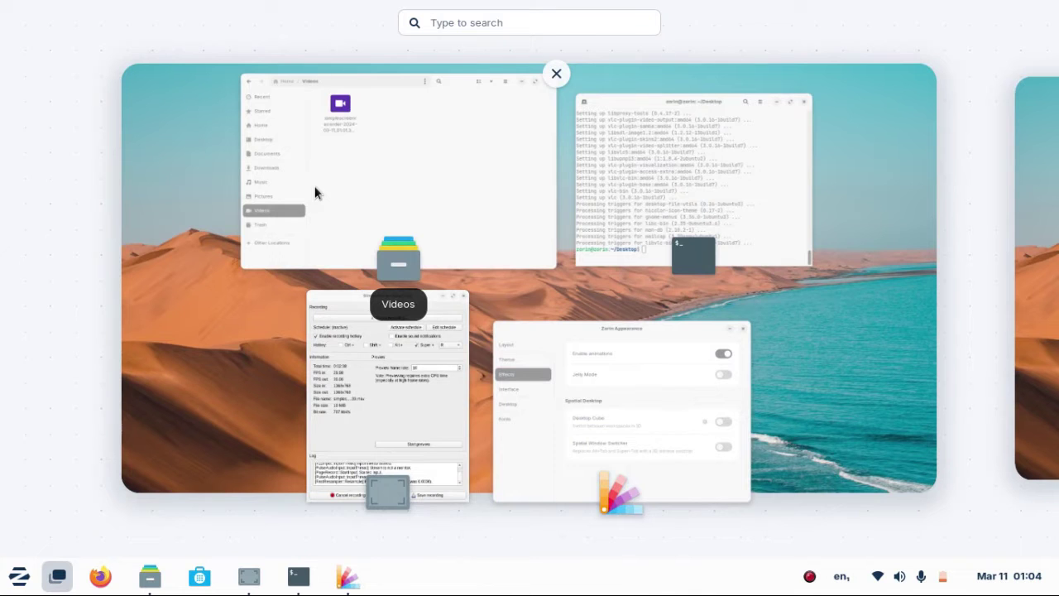
key("super")
key("super")
key("Escape")
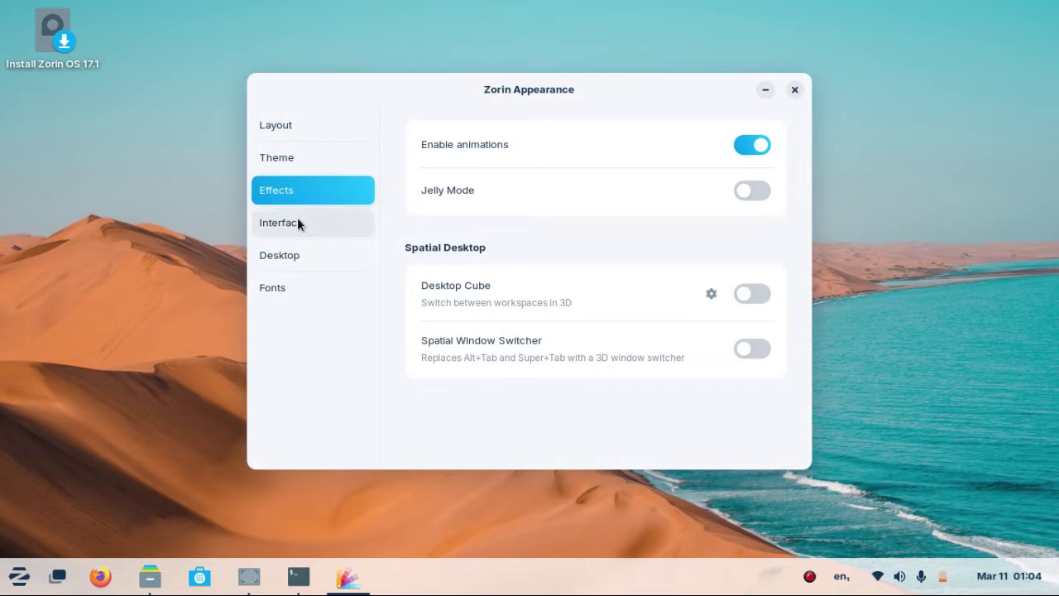
Look through the Interface, Desktop and Fonts pages, then close Zorin Appearance.
left_click(297, 223)
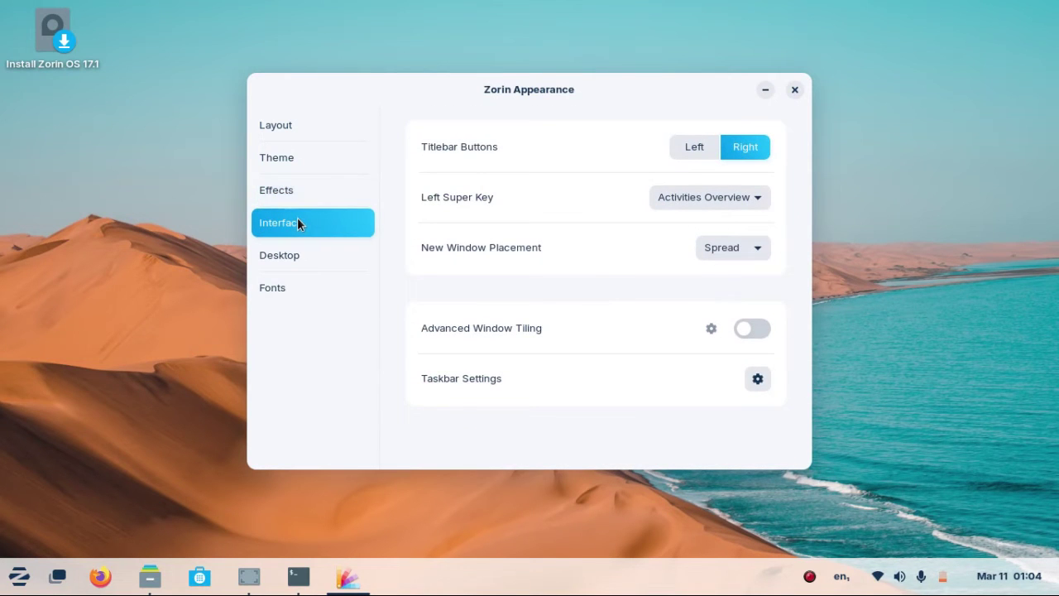
left_click(313, 256)
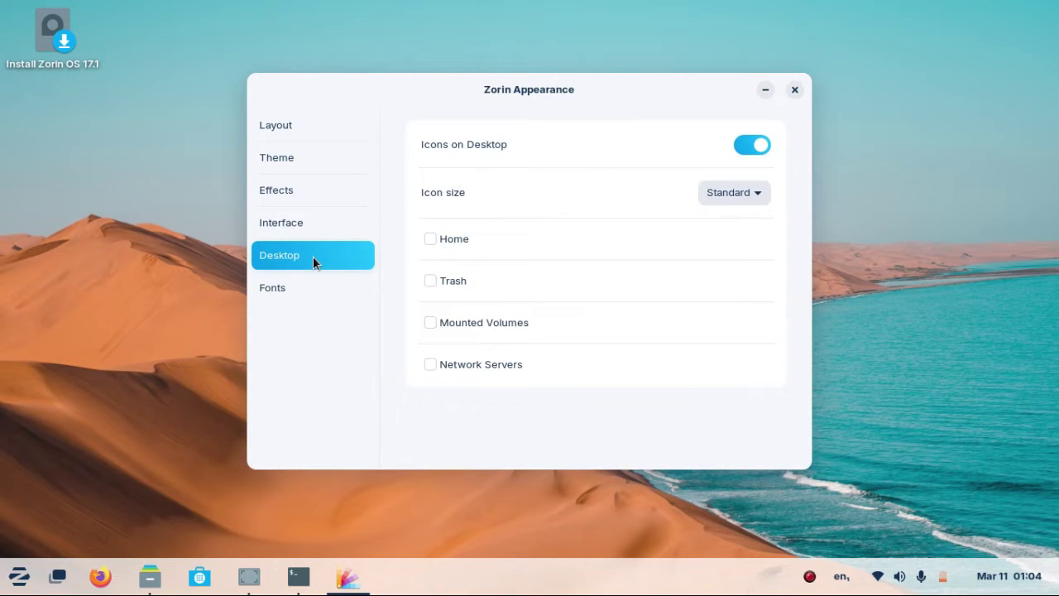
left_click(296, 286)
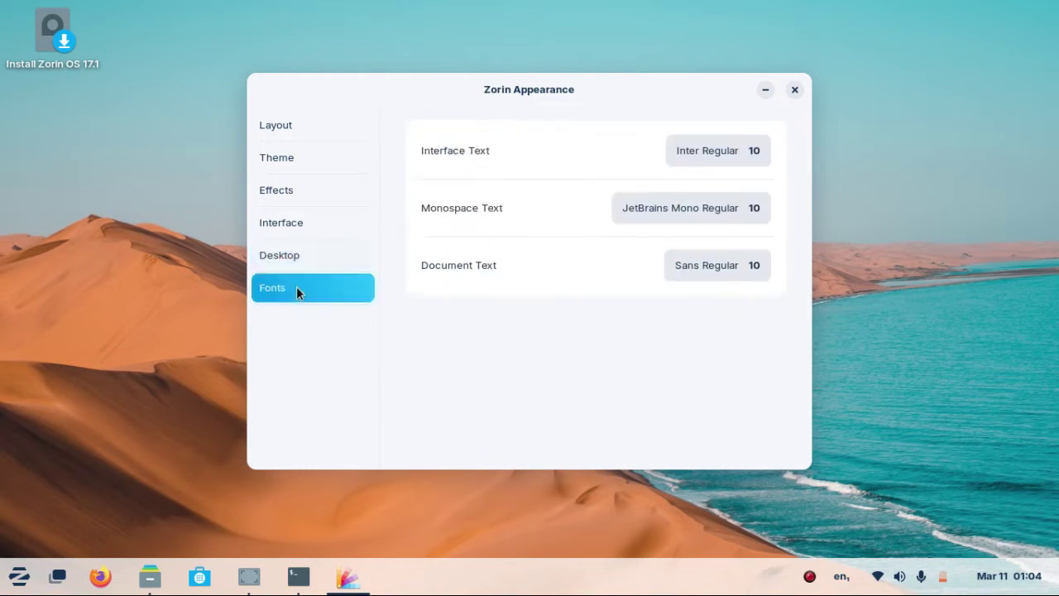
left_click(796, 91)
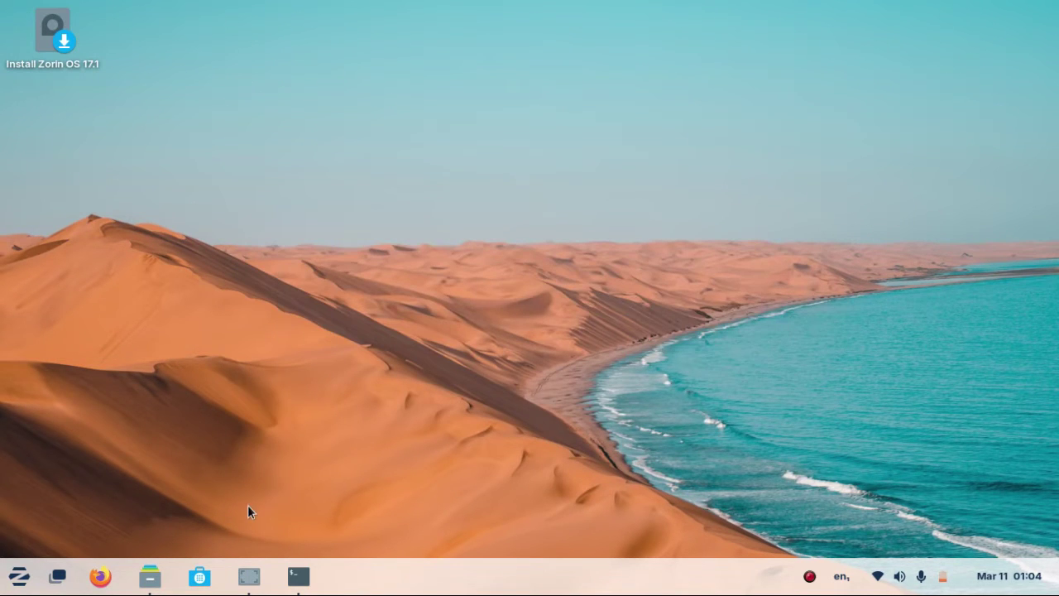
Bring up SimpleScreenRecorder's window, then glance at the menu's Sound & Video apps and dismiss it.
left_click(250, 577)
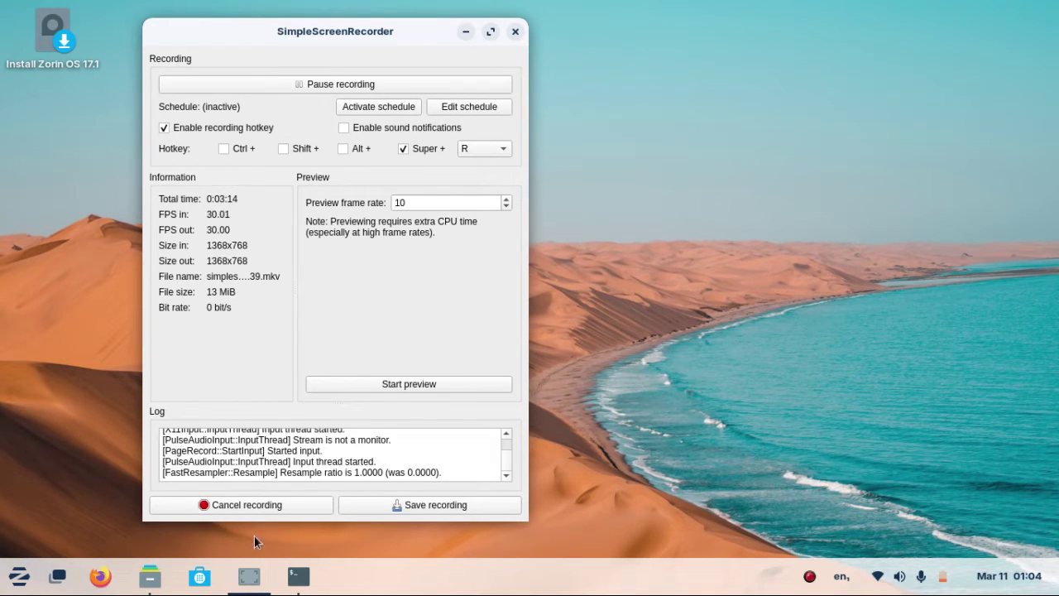
left_click(19, 576)
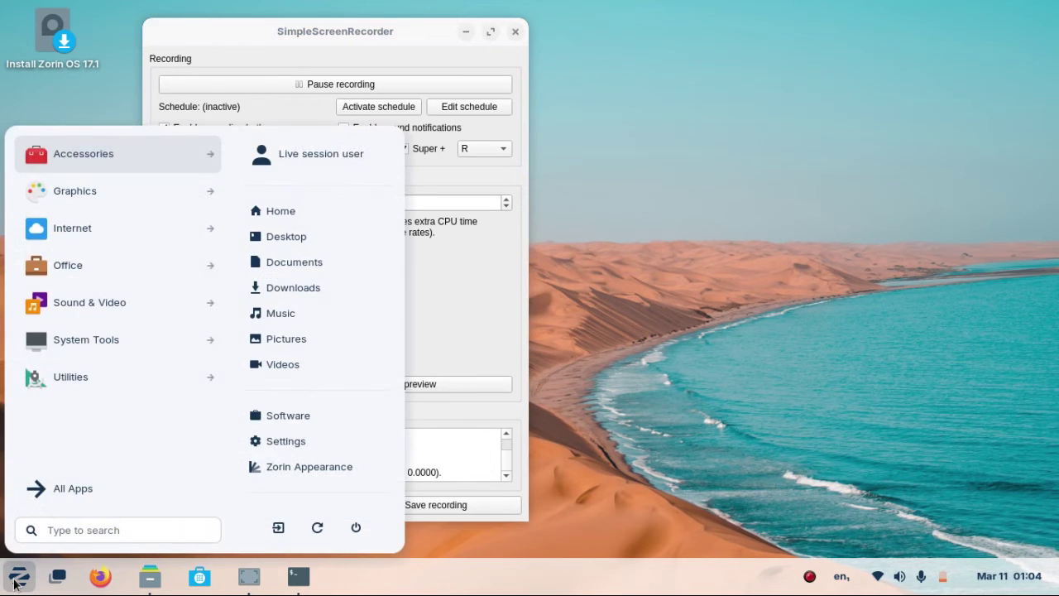
left_click(116, 305)
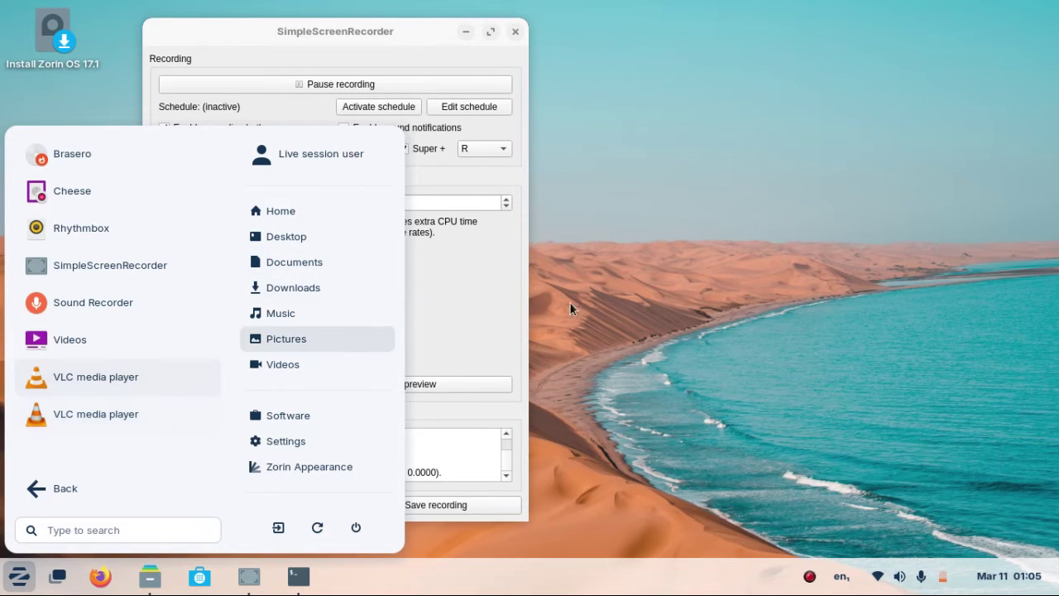
left_click(687, 314)
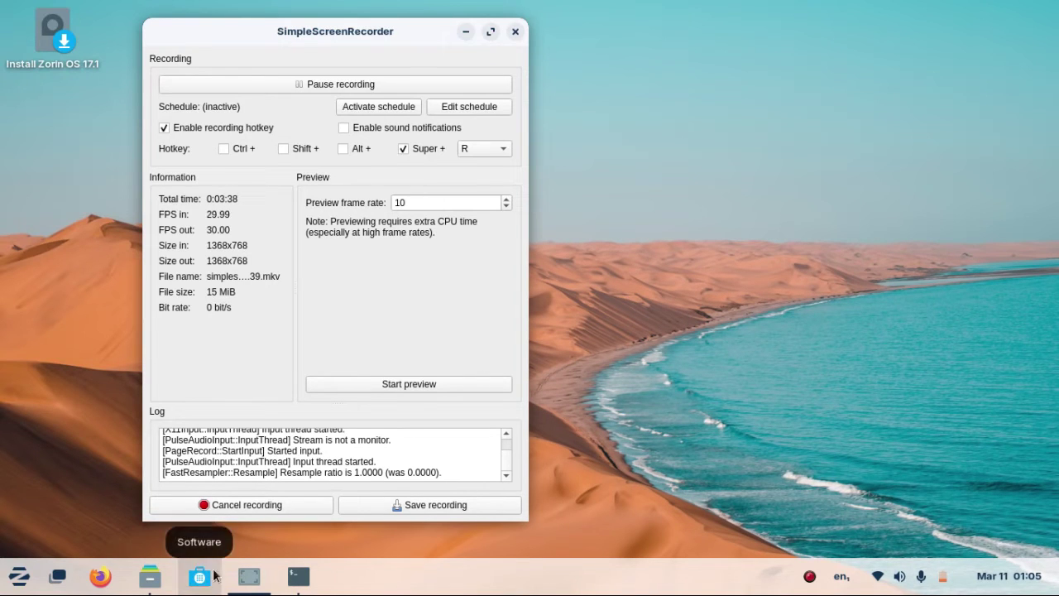
Minimize SimpleScreenRecorder and launch the Software store on its Explore page.
left_click(465, 31)
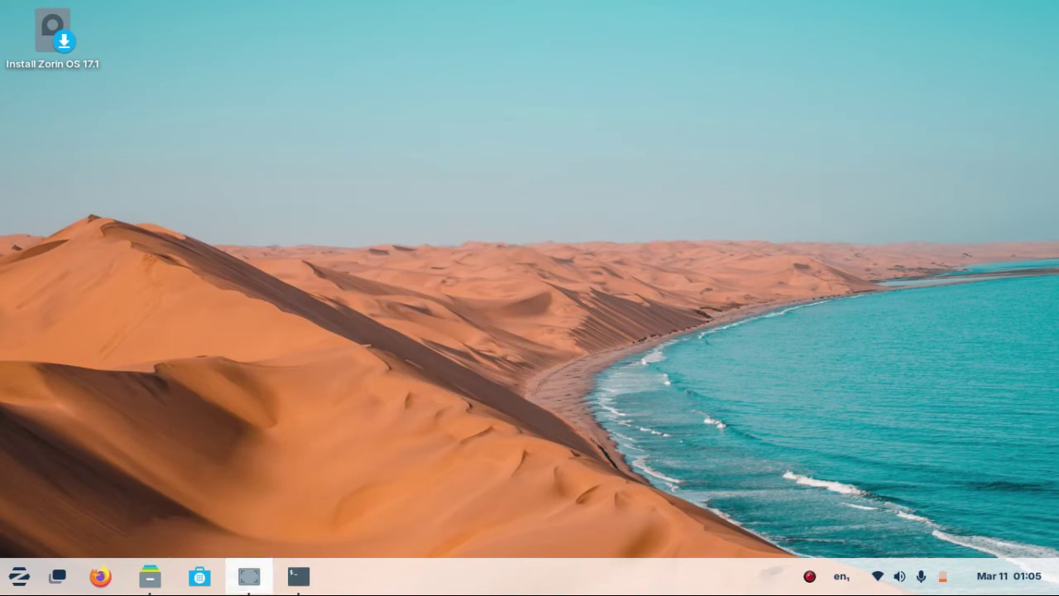
left_click(203, 577)
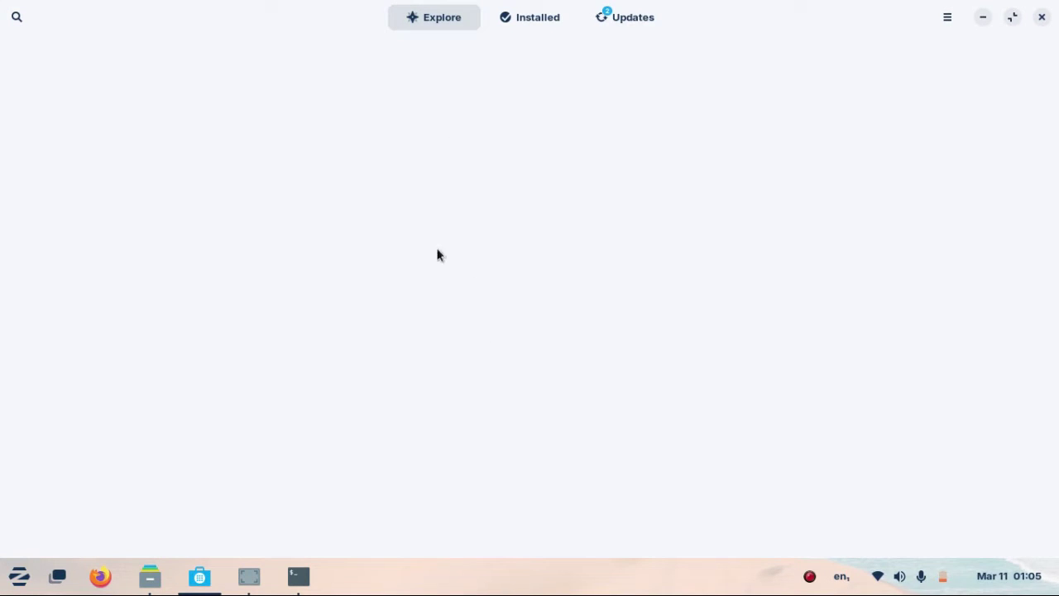
Launch System Monitor by searching 'mon', then return to the Software store's Explore page.
left_click(21, 577)
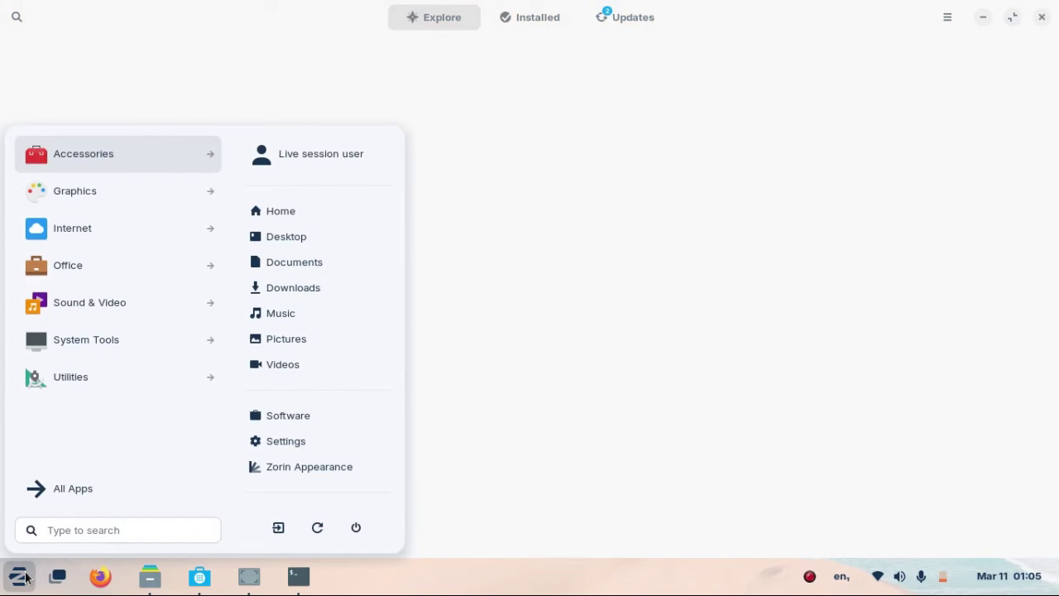
left_click(98, 526)
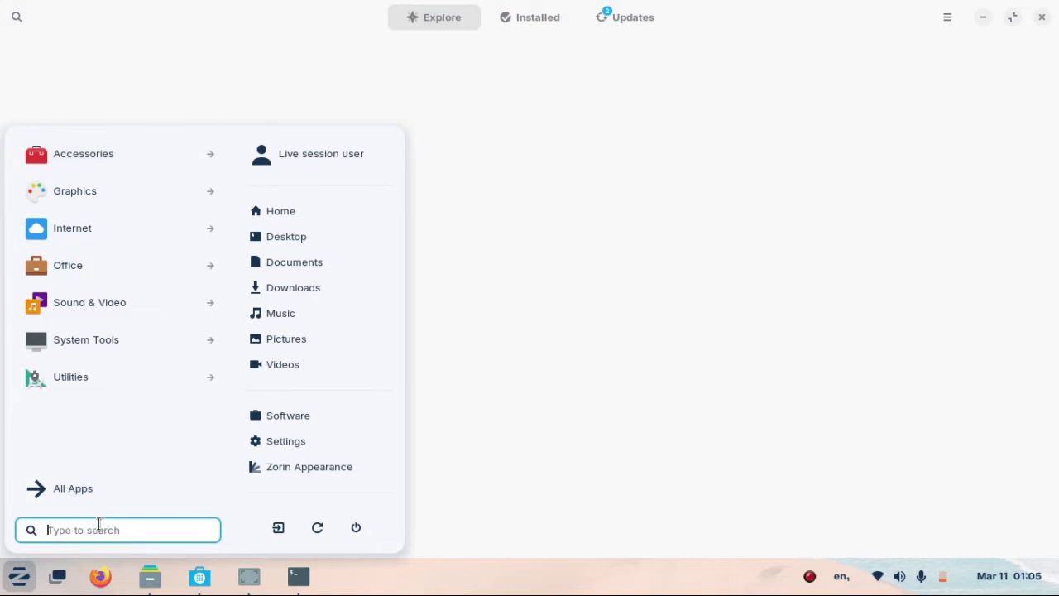
type("mon")
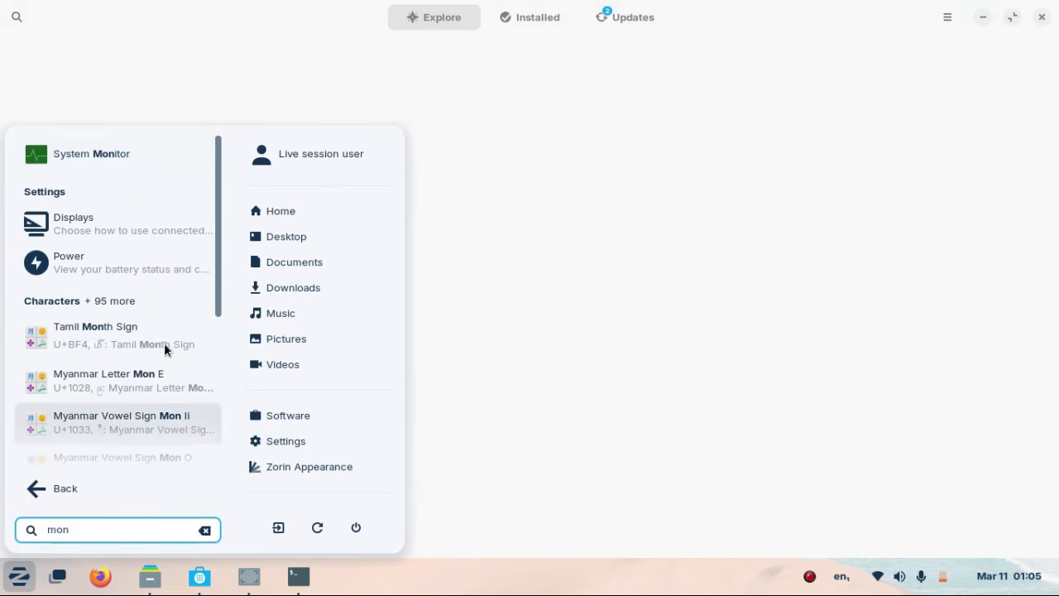
left_click(123, 153)
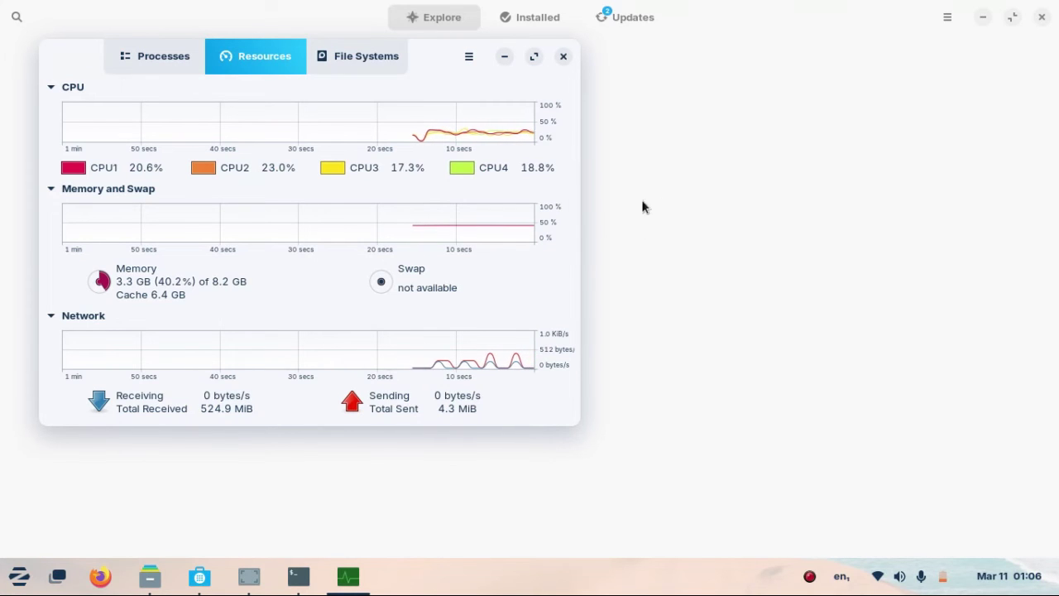
left_click(521, 17)
left_click(448, 28)
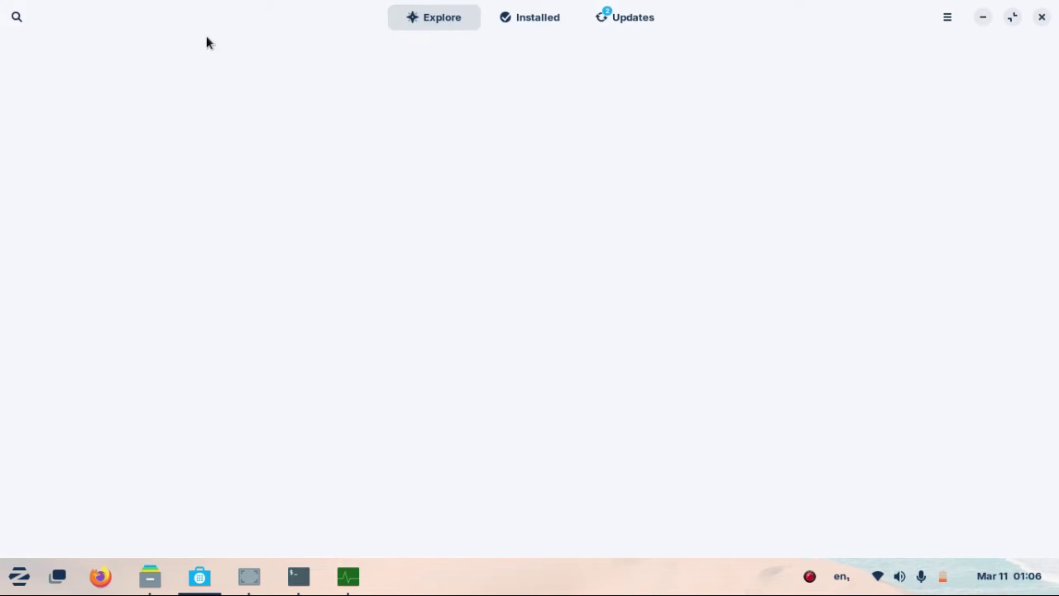
Close the Software store and browse the Accessories, Graphics and Internet app categories.
left_click(1040, 17)
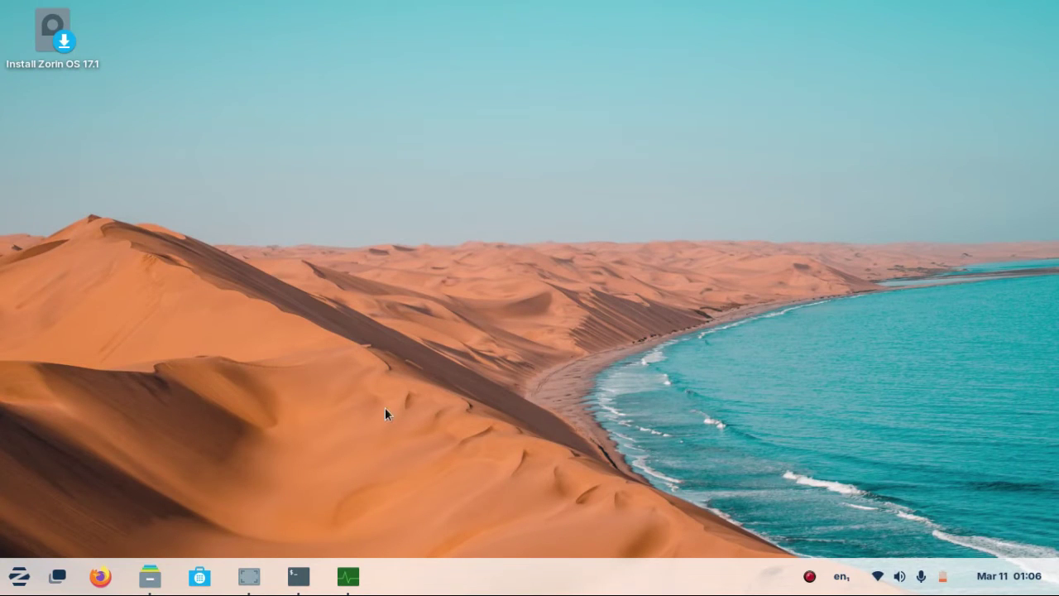
left_click(15, 581)
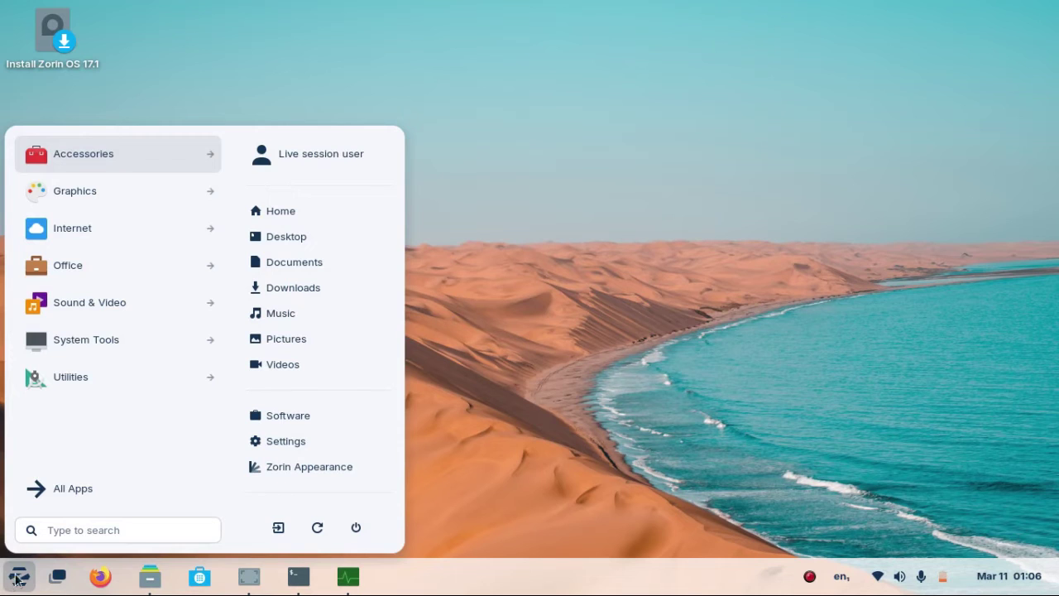
left_click(135, 156)
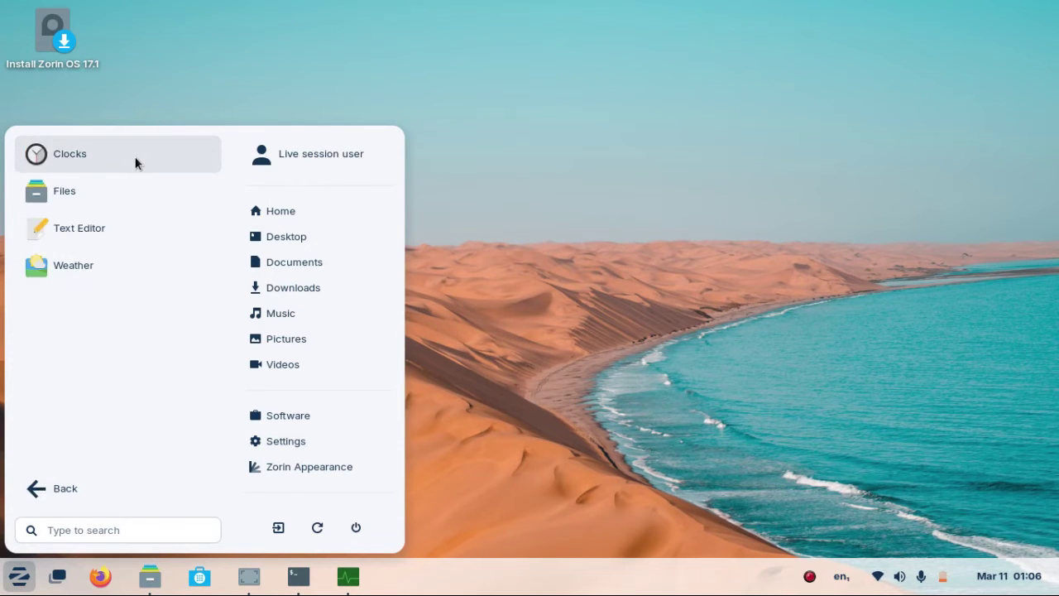
left_click(107, 491)
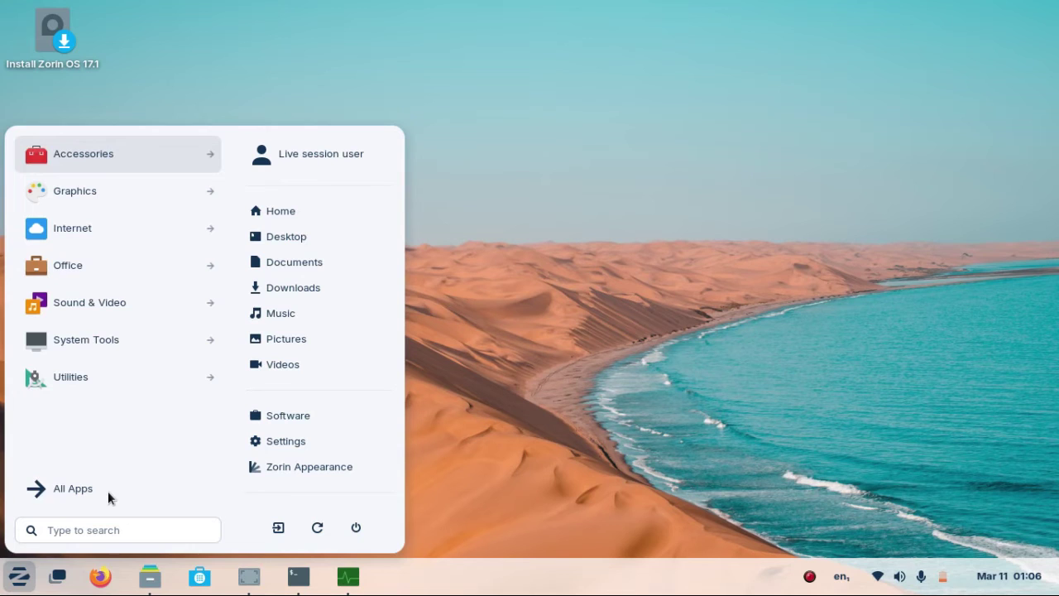
left_click(113, 196)
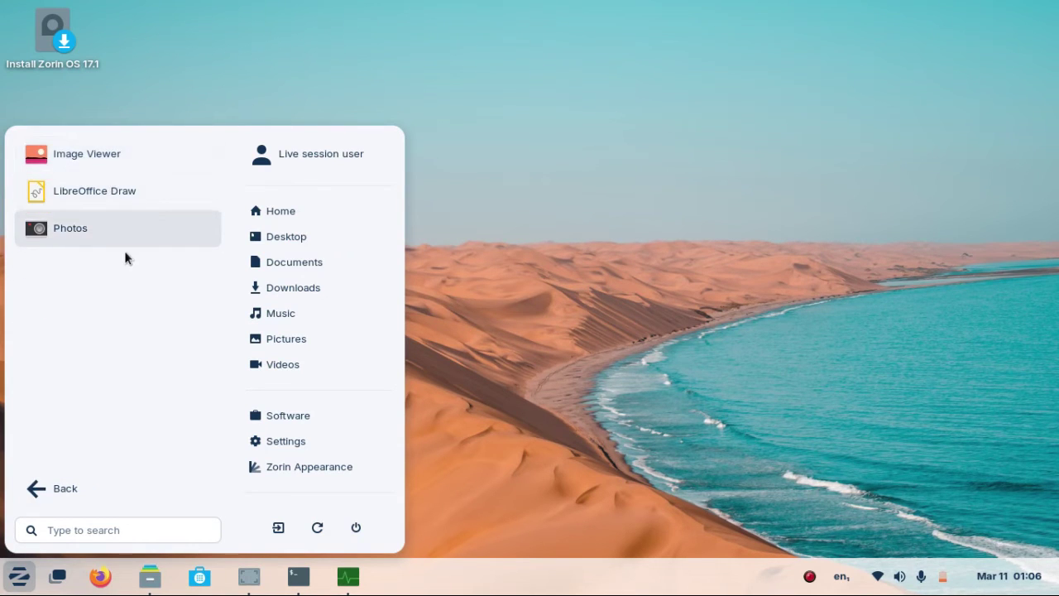
left_click(86, 489)
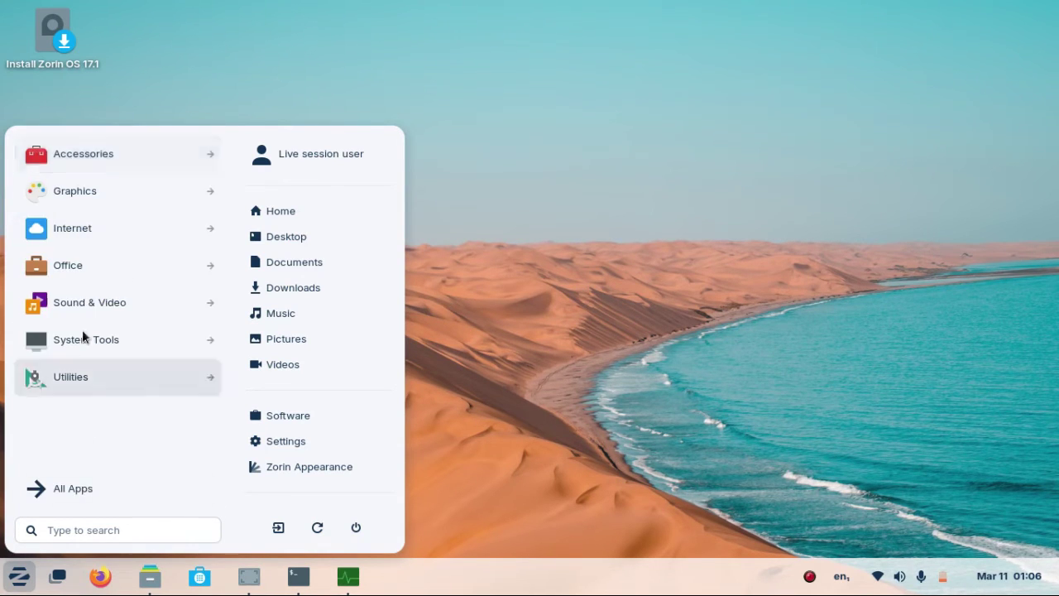
left_click(94, 228)
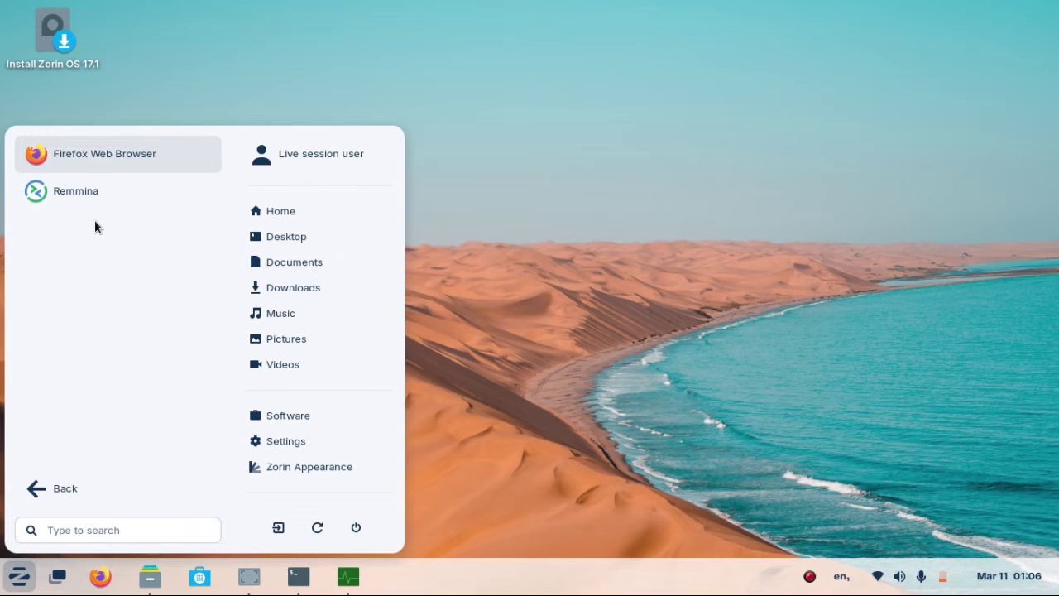
left_click(79, 500)
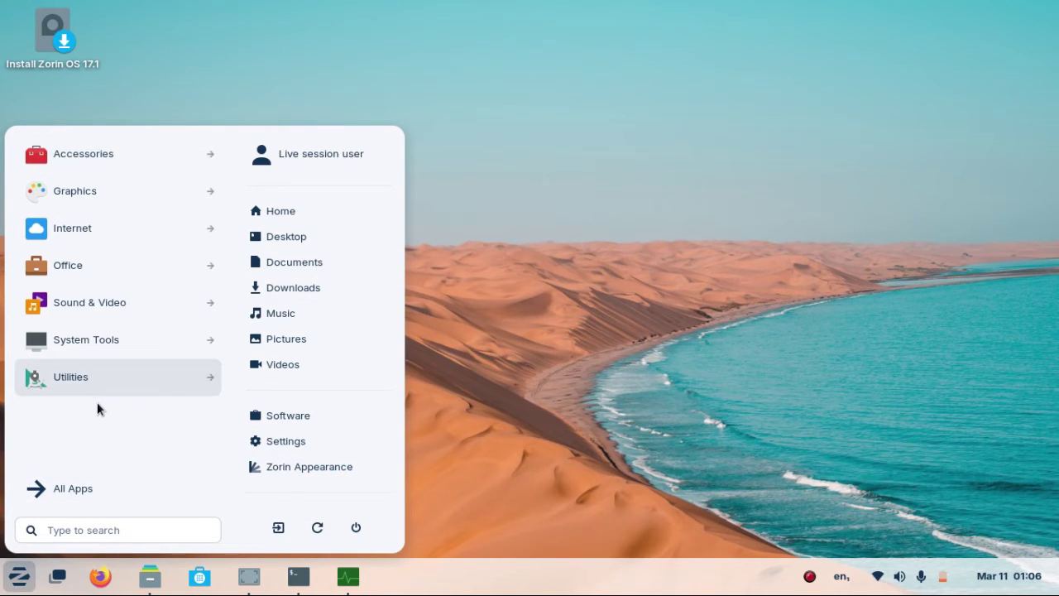
Browse the Office and Sound & Video categories, ending on the System Tools list.
left_click(89, 267)
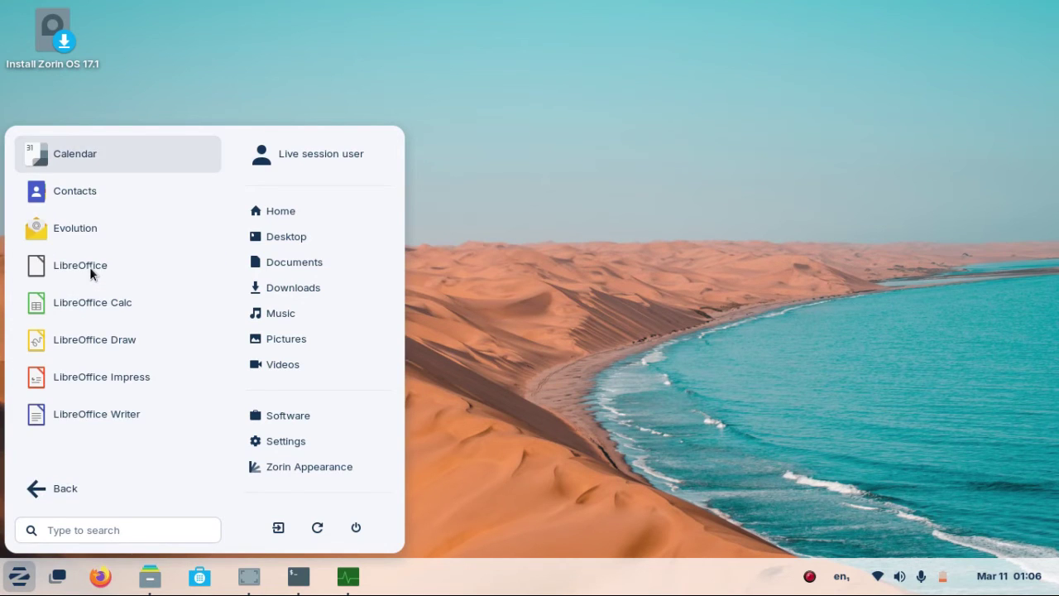
left_click(85, 488)
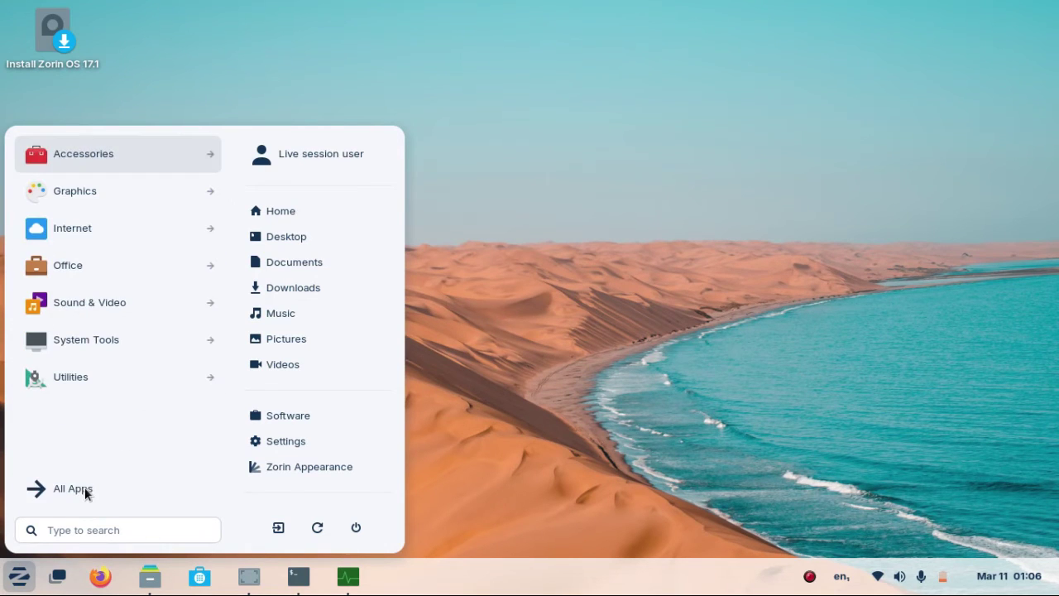
left_click(87, 301)
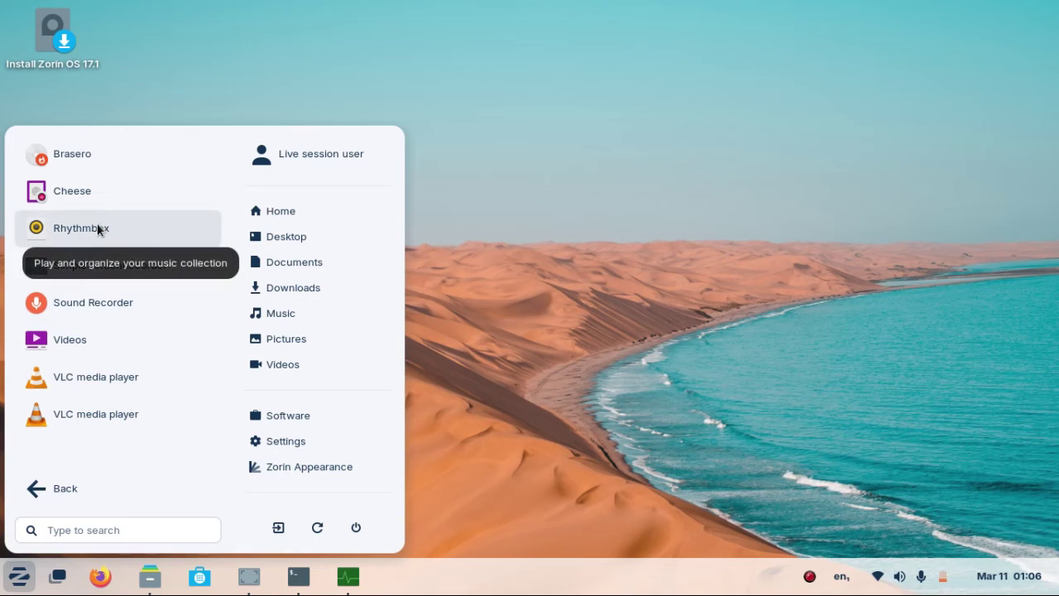
left_click(85, 490)
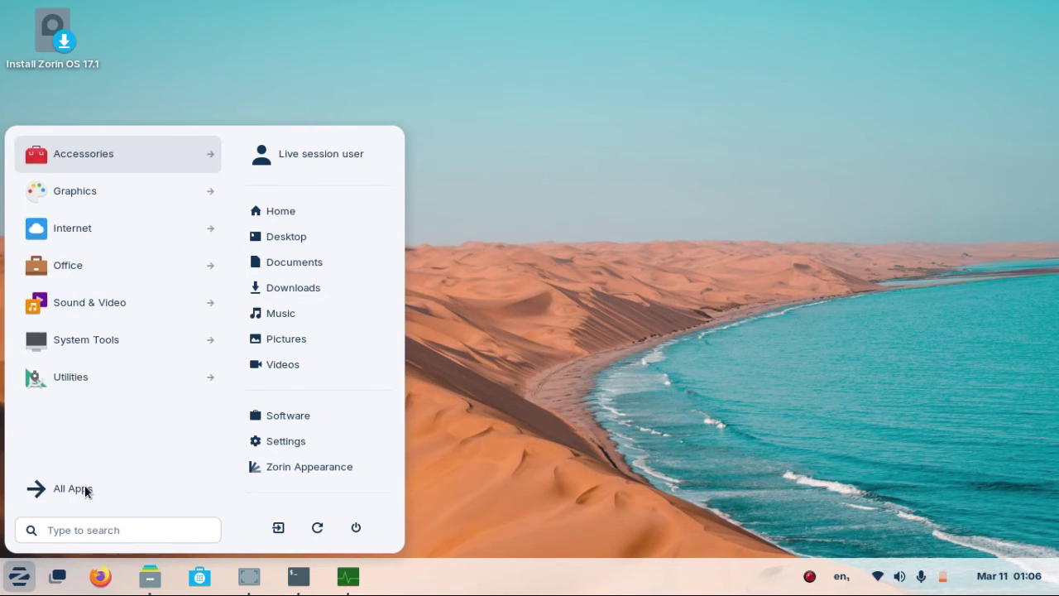
left_click(95, 338)
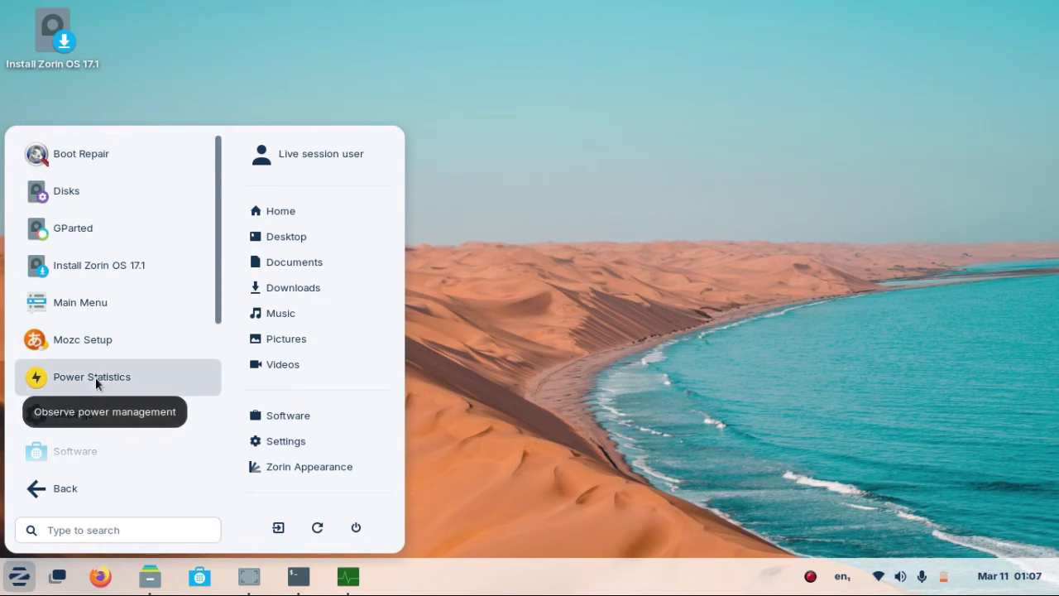
Check the laptop battery in Power Statistics (discharging, 10.1 of 47.5 Wh), then close it.
left_click(95, 377)
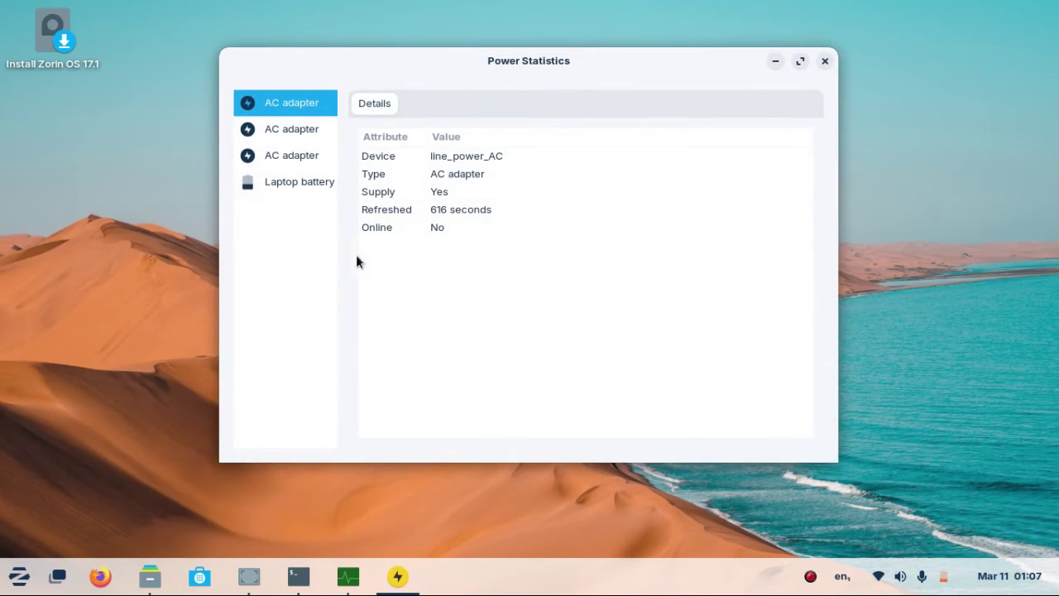
left_click(308, 178)
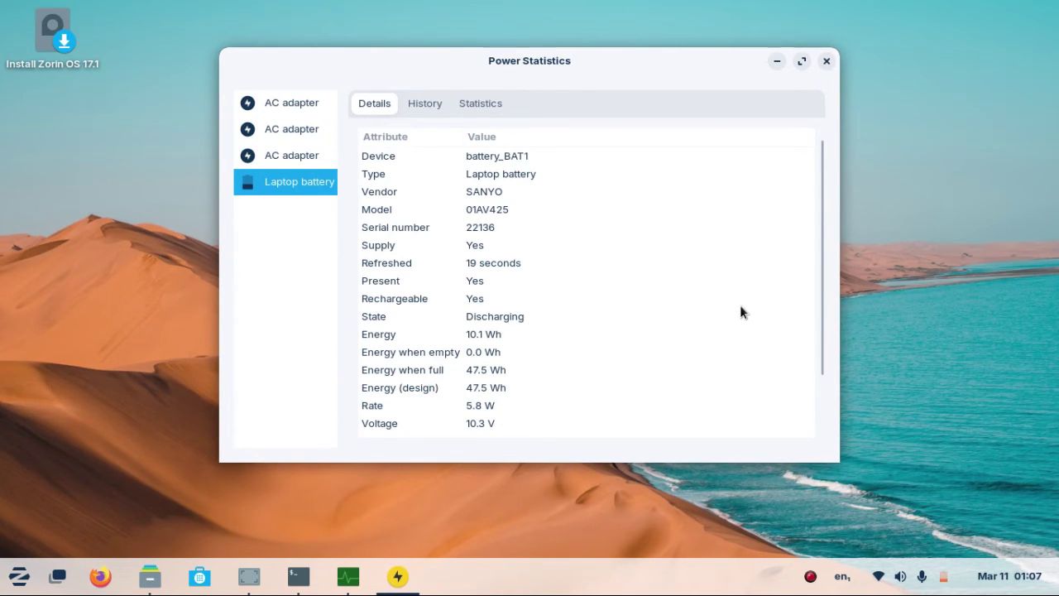
left_click(826, 61)
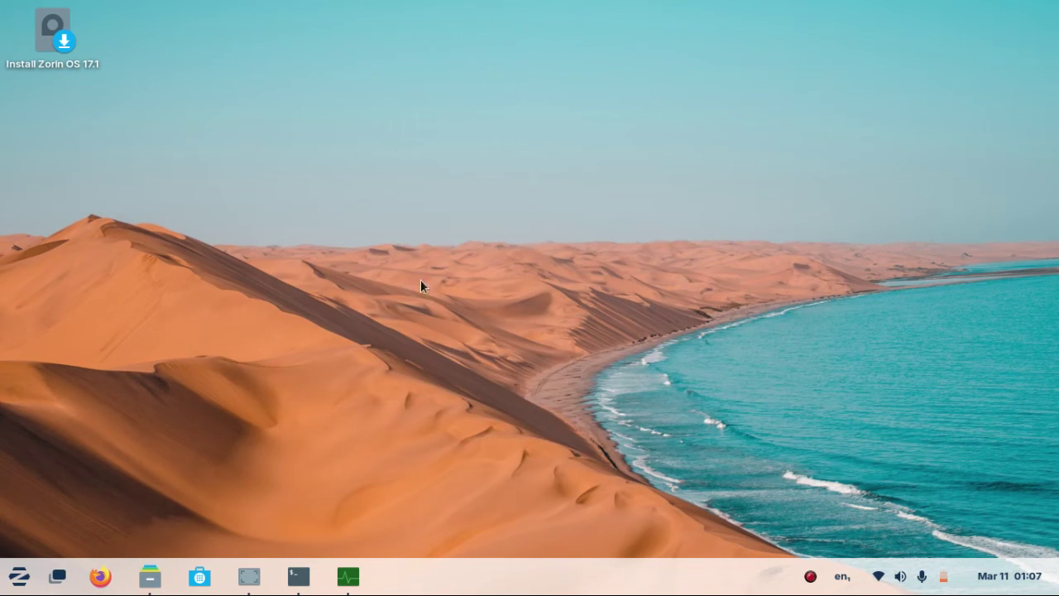
Launch Settings from System Tools and switch File History off under Privacy > File History & Trash.
left_click(18, 577)
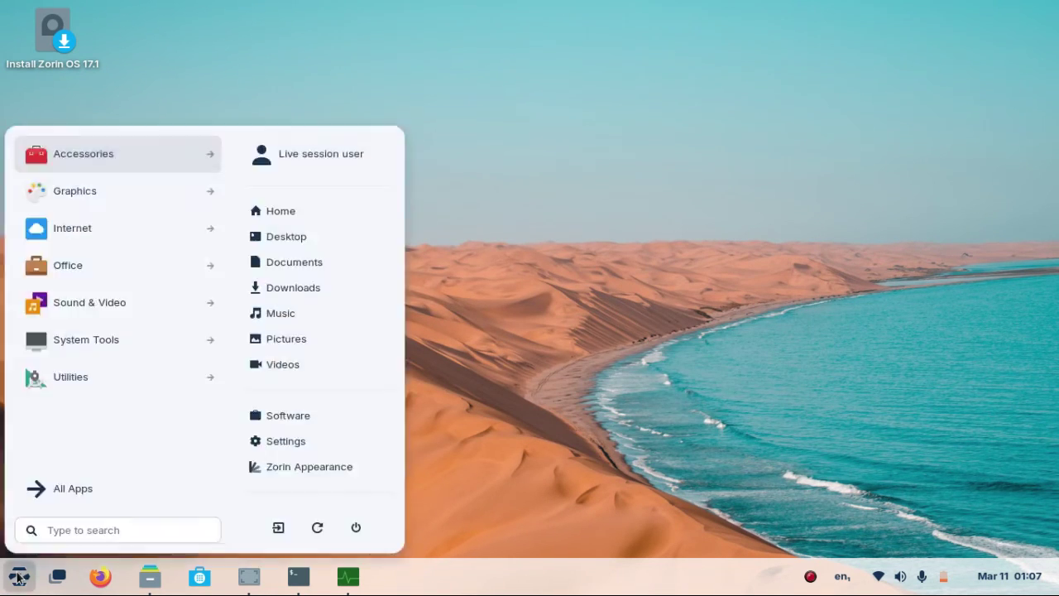
left_click(108, 341)
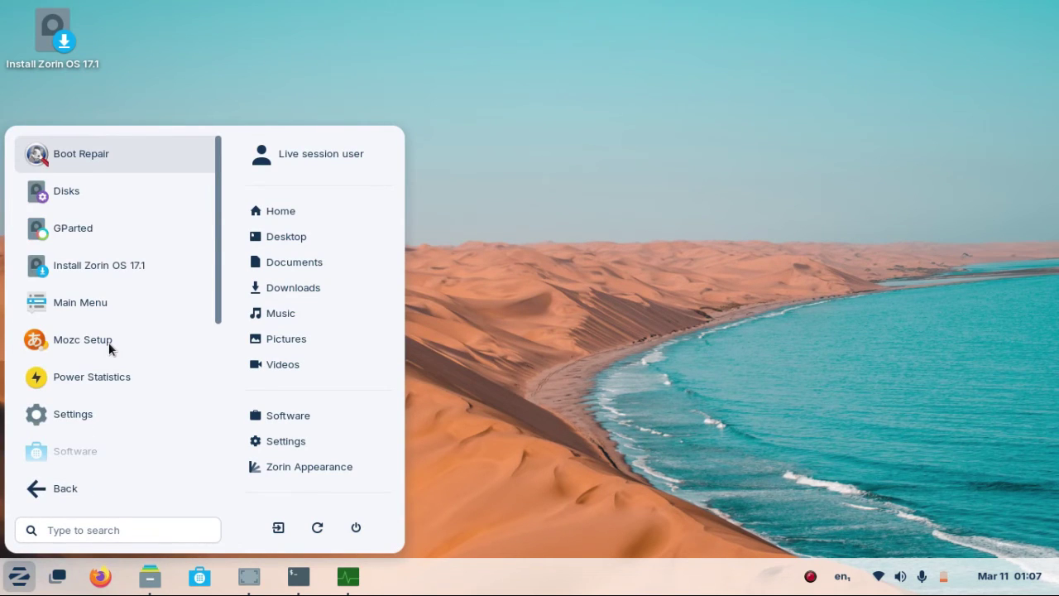
left_click(95, 404)
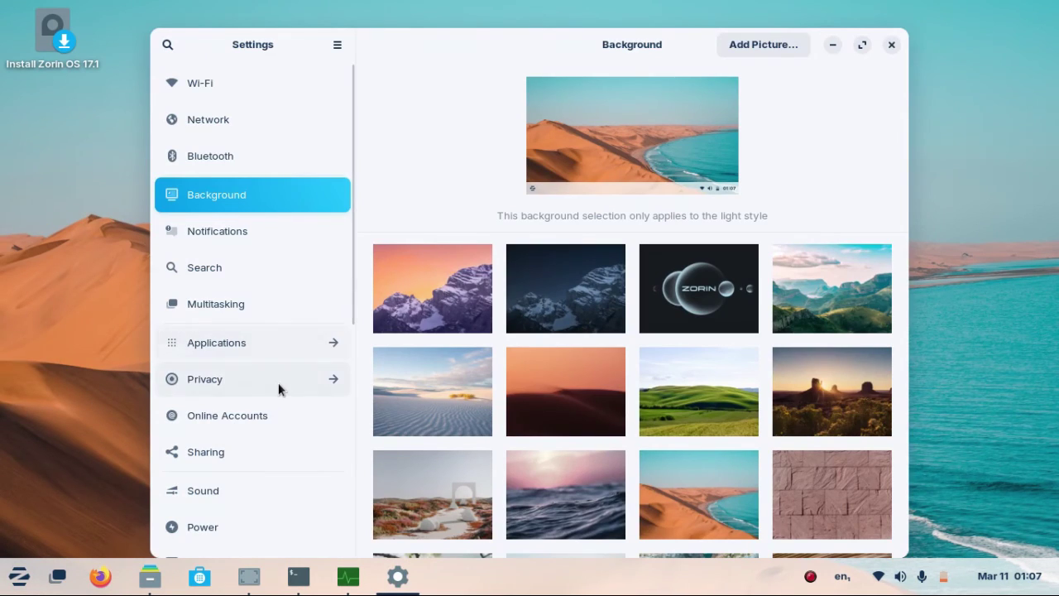
scroll(268, 388, "down", 5)
scroll(268, 390, "up", 5)
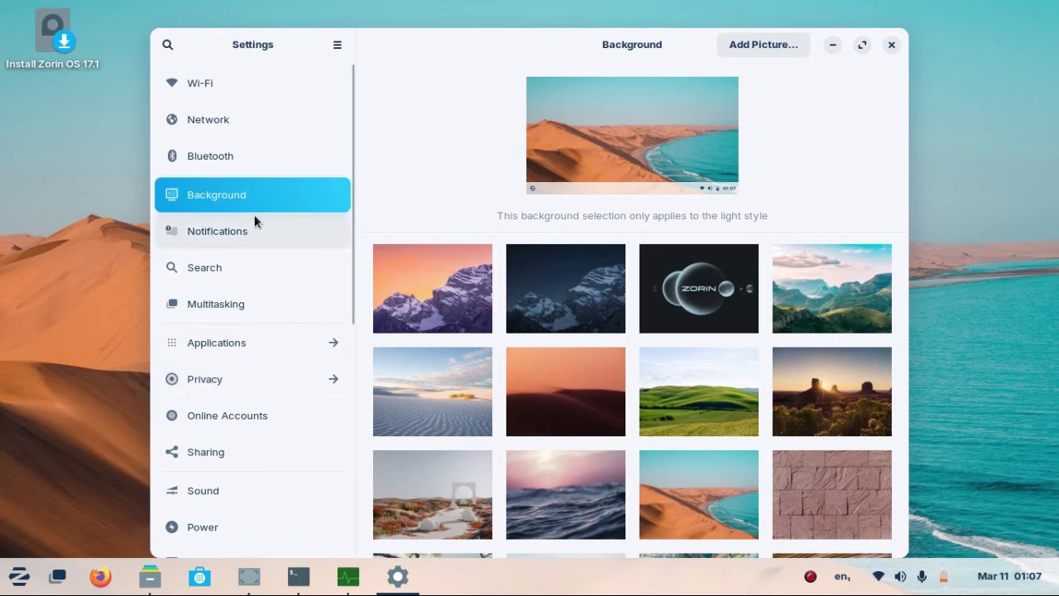
left_click(255, 374)
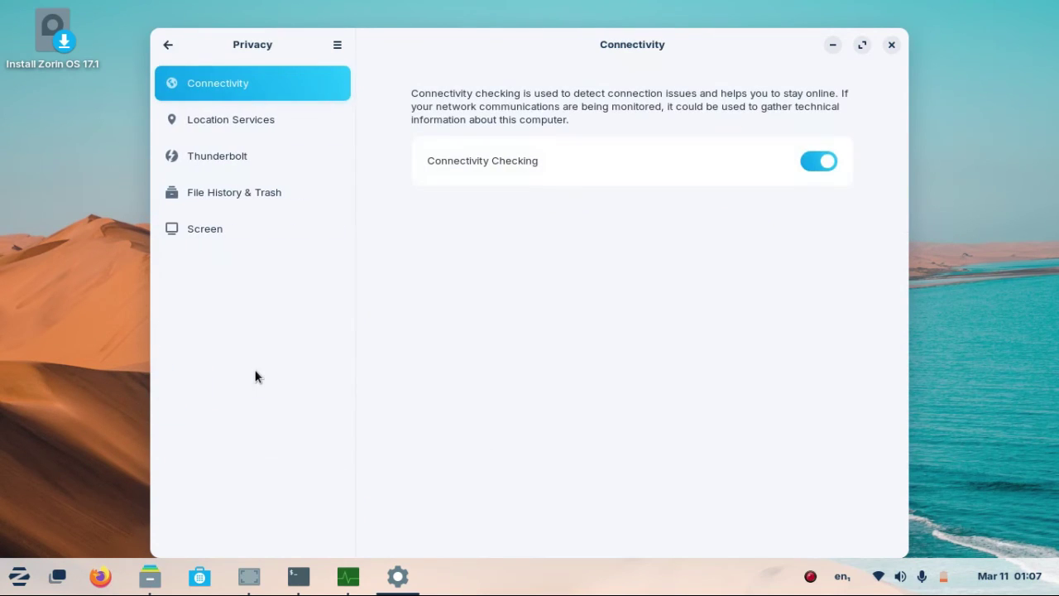
left_click(249, 194)
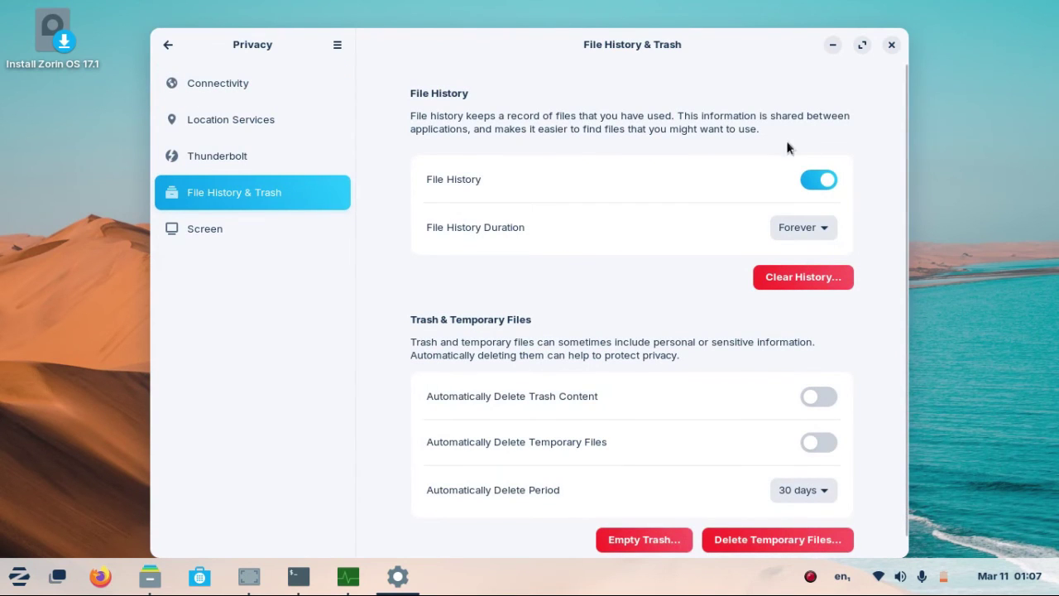
left_click(815, 181)
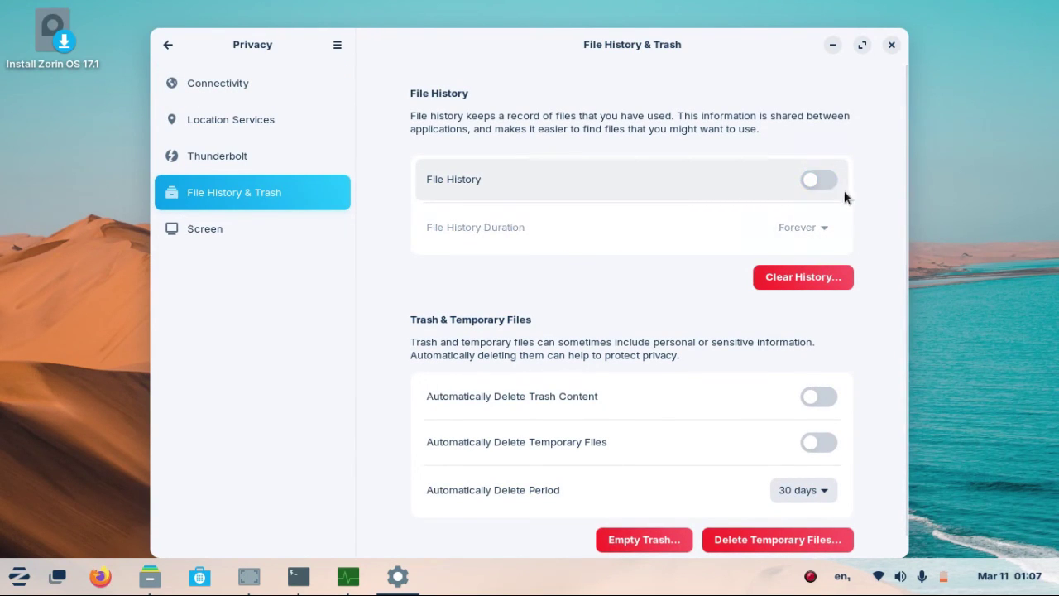
Close Settings, browse the Utilities apps in the app menu, then dismiss the menu.
left_click(891, 46)
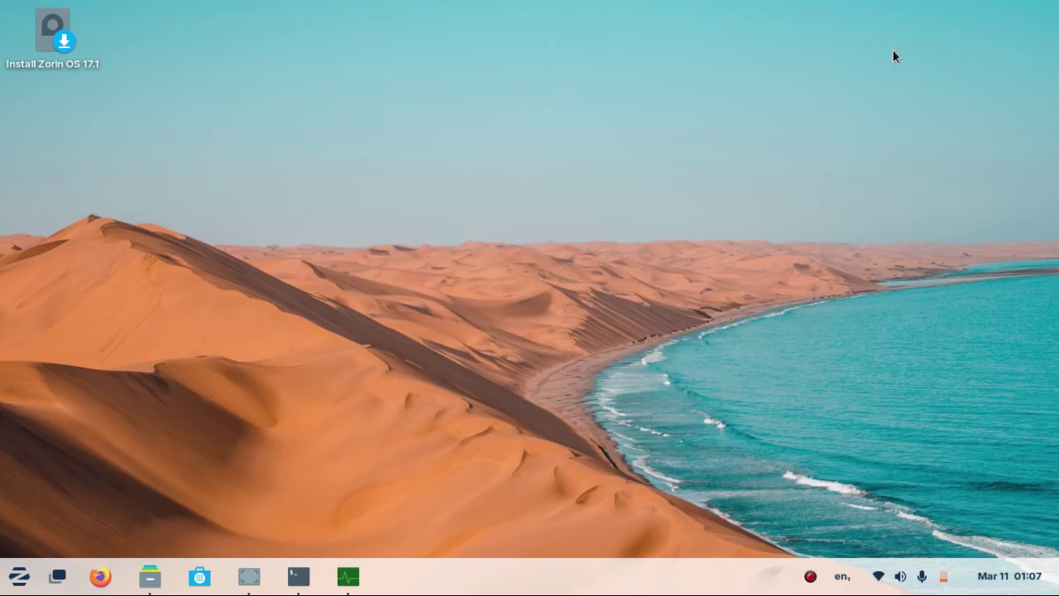
left_click(19, 575)
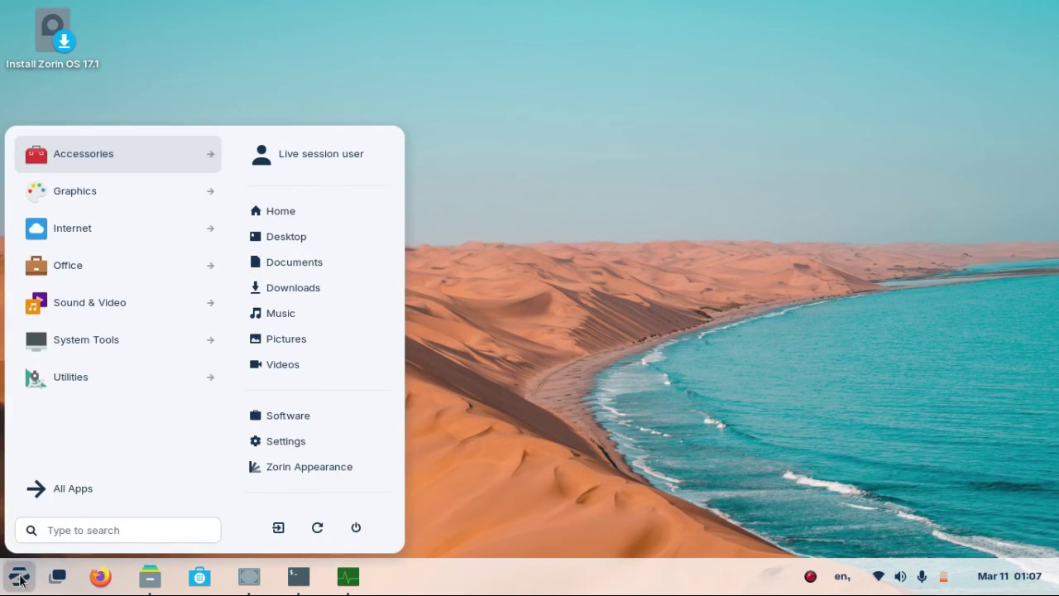
left_click(87, 380)
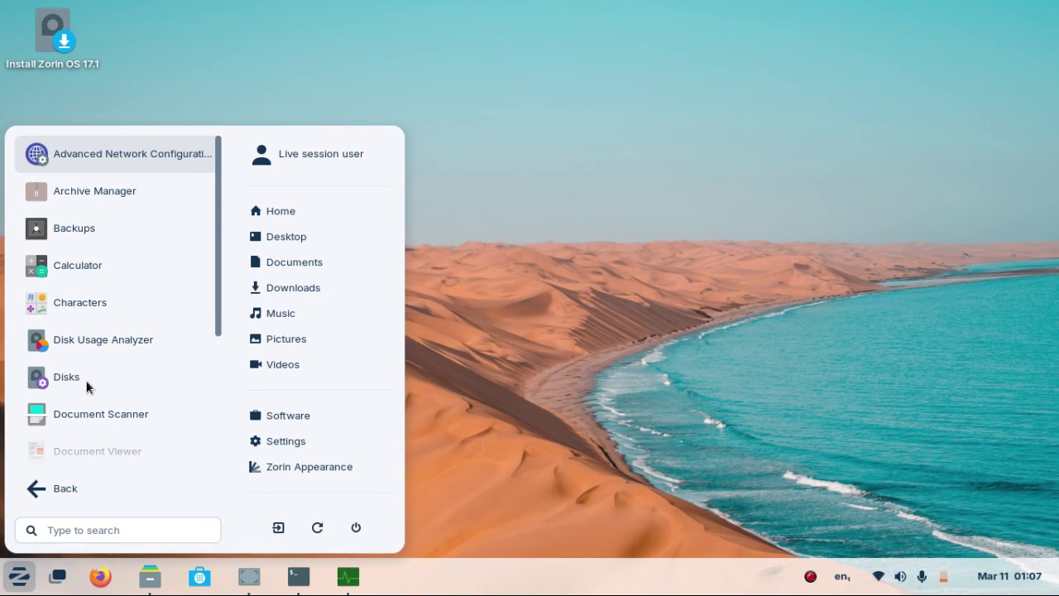
scroll(86, 380, "down", 5)
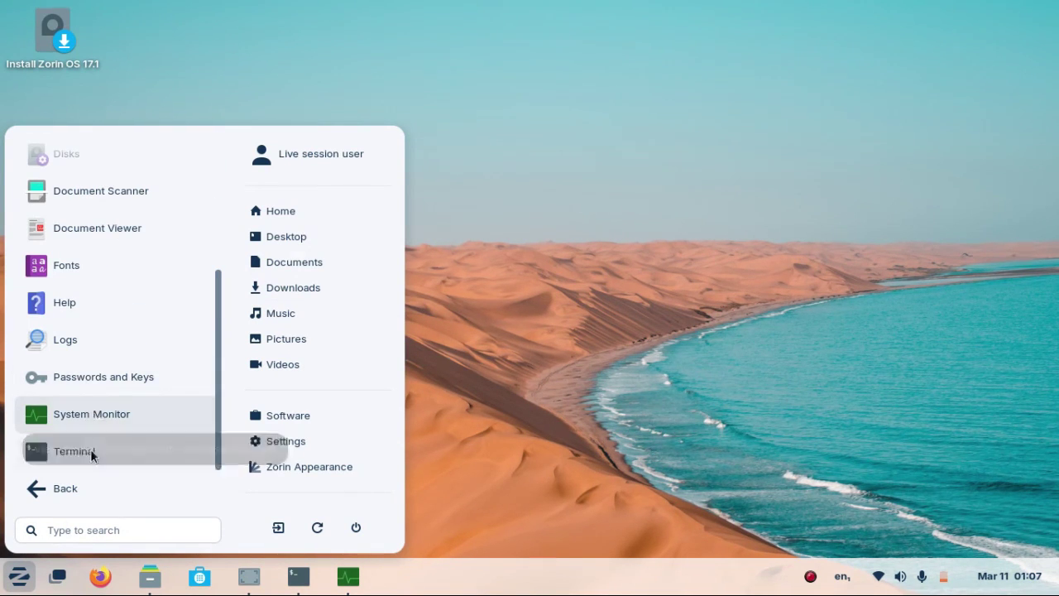
left_click(580, 217)
Open a terminal in the Desktop folder, recall the earlier 'sudo apt install vlc' command, then close it.
right_click(580, 218)
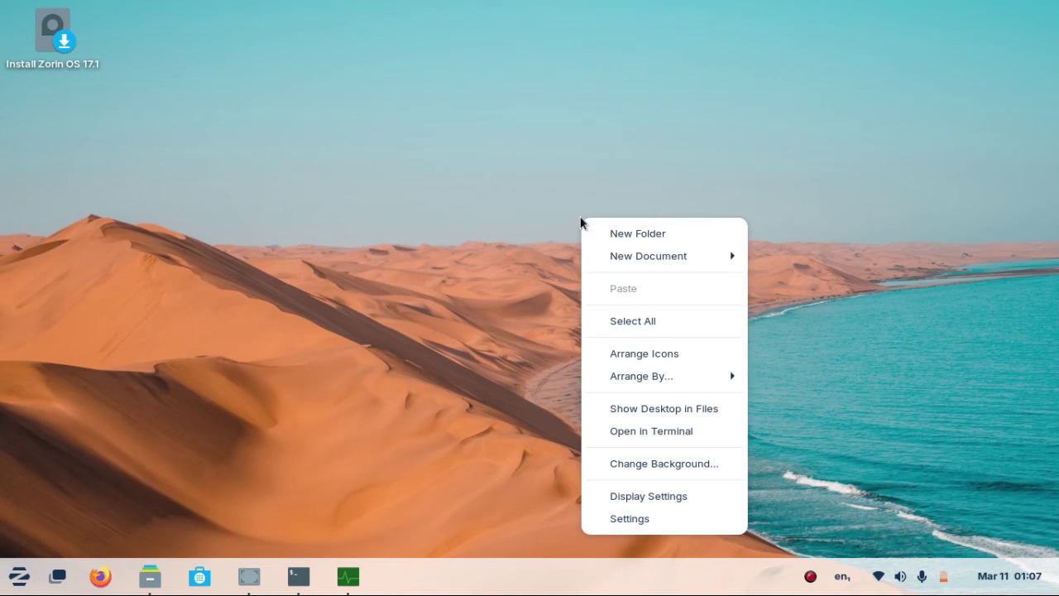
left_click(660, 432)
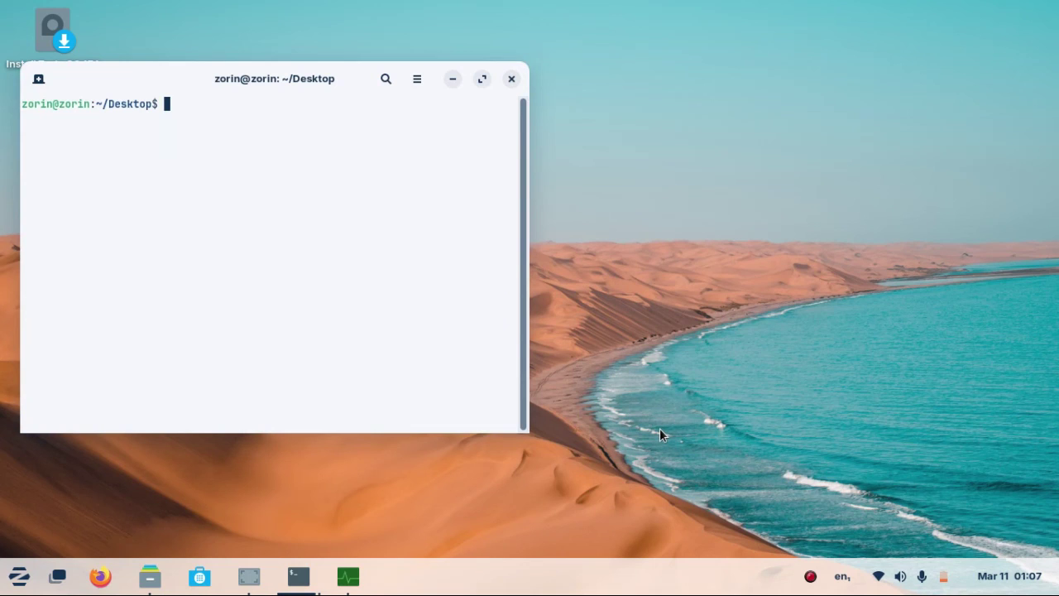
key("Up")
key("Up")
key("Down")
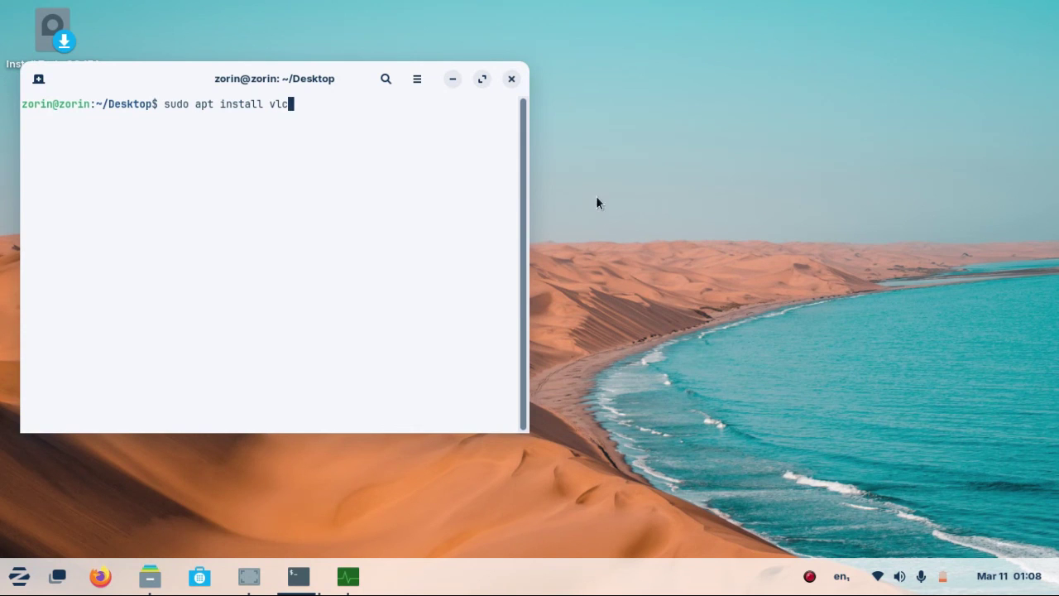
left_click(512, 79)
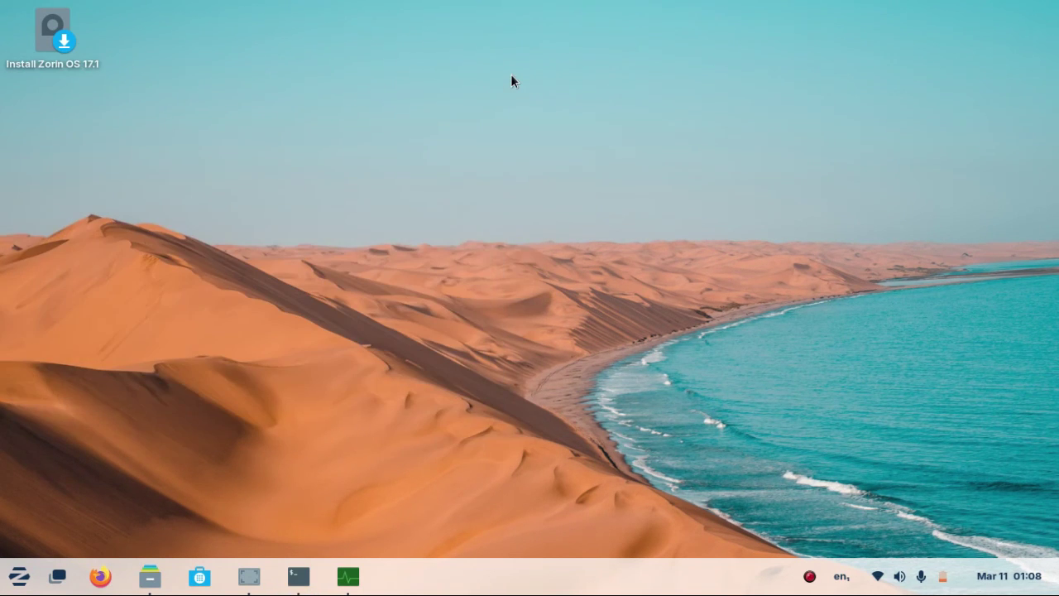